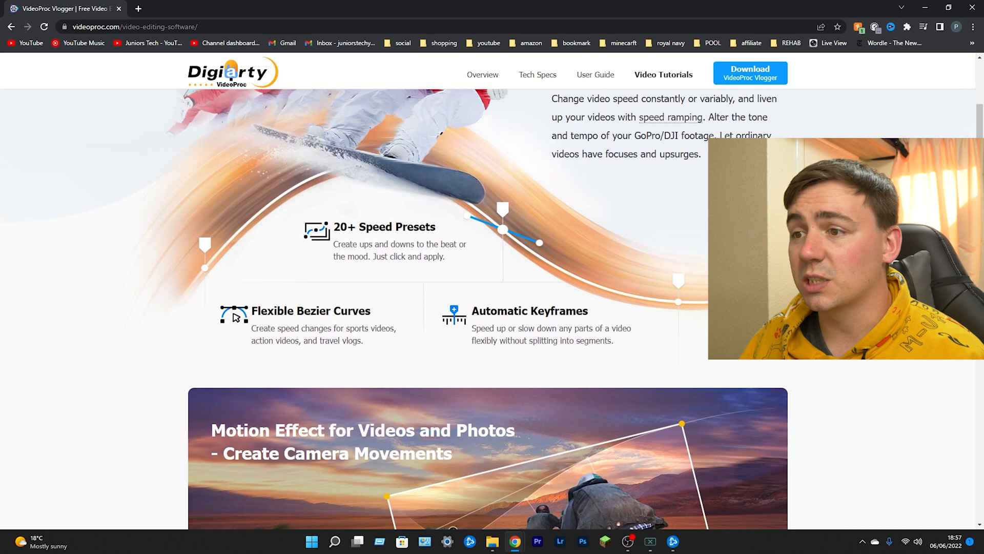
- Look through the VideoProc Vlogger product page's sections on speed ramping, motion effects, color grading, audio editing and additional features
{"action": "scroll", "coordinate": [488, 308], "scroll_direction": "down", "scroll_amount": 6}
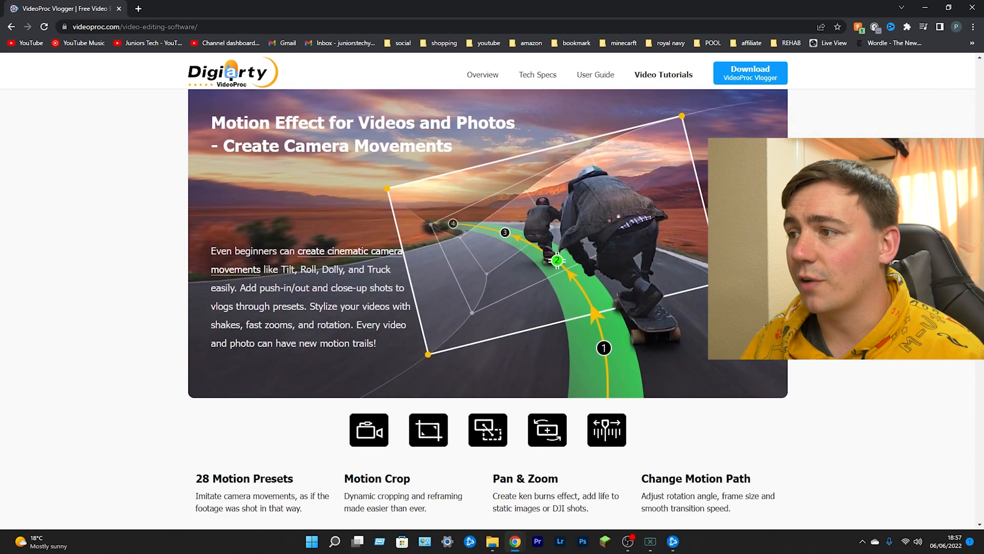
{"action": "scroll", "coordinate": [488, 269], "scroll_direction": "up", "scroll_amount": 1}
{"action": "scroll", "coordinate": [424, 363], "scroll_direction": "down", "scroll_amount": 3}
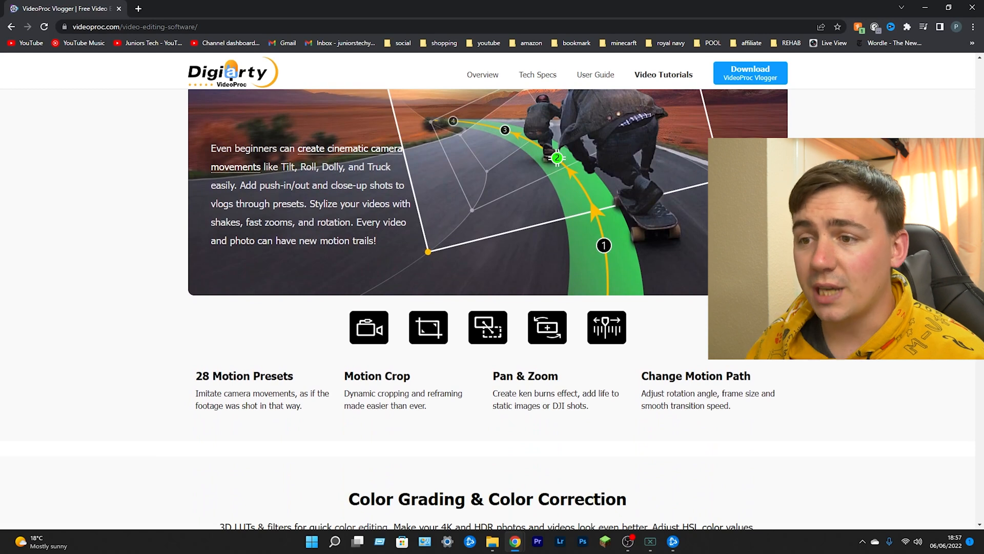
{"action": "scroll", "coordinate": [487, 309], "scroll_direction": "down", "scroll_amount": 2}
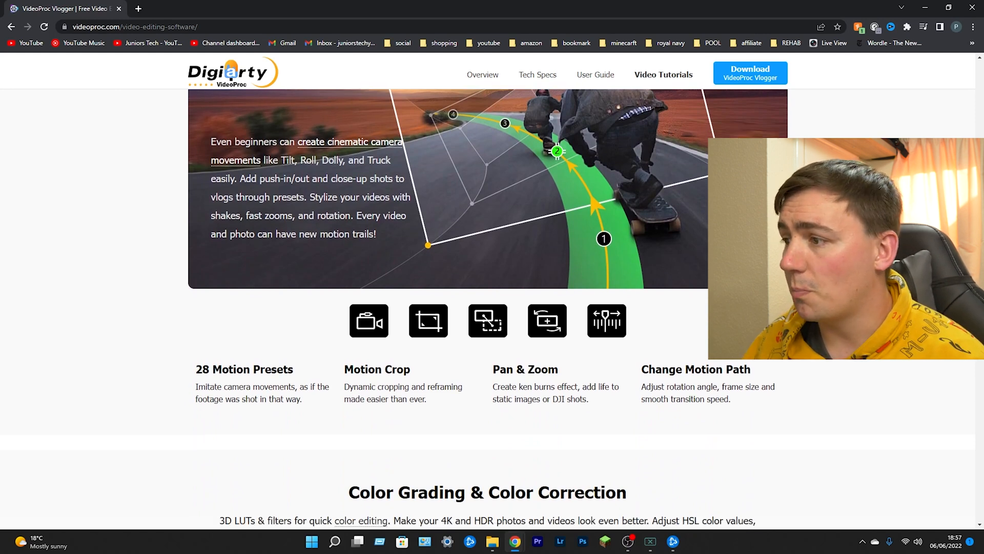
{"action": "scroll", "coordinate": [490, 452], "scroll_direction": "down", "scroll_amount": 7}
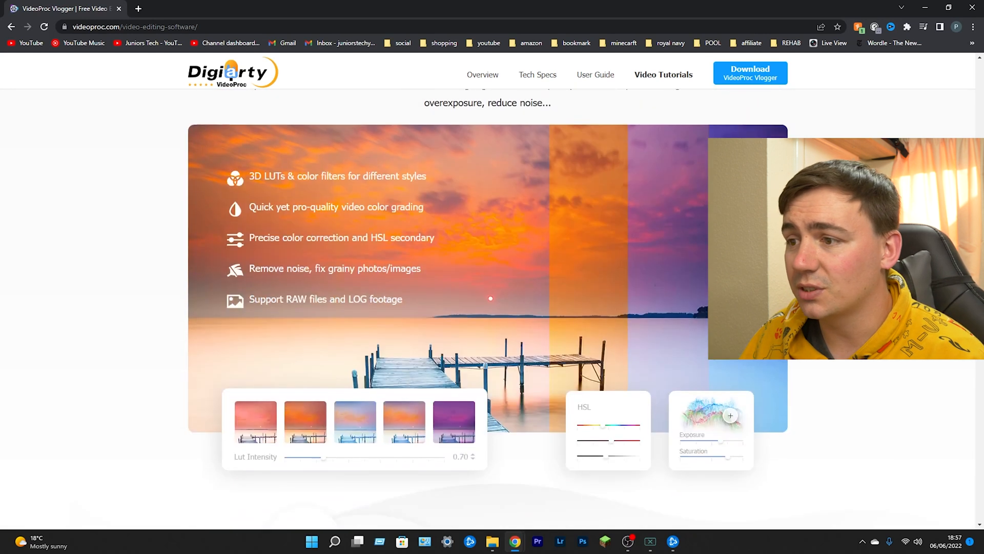
{"action": "scroll", "coordinate": [491, 452], "scroll_direction": "up", "scroll_amount": 3}
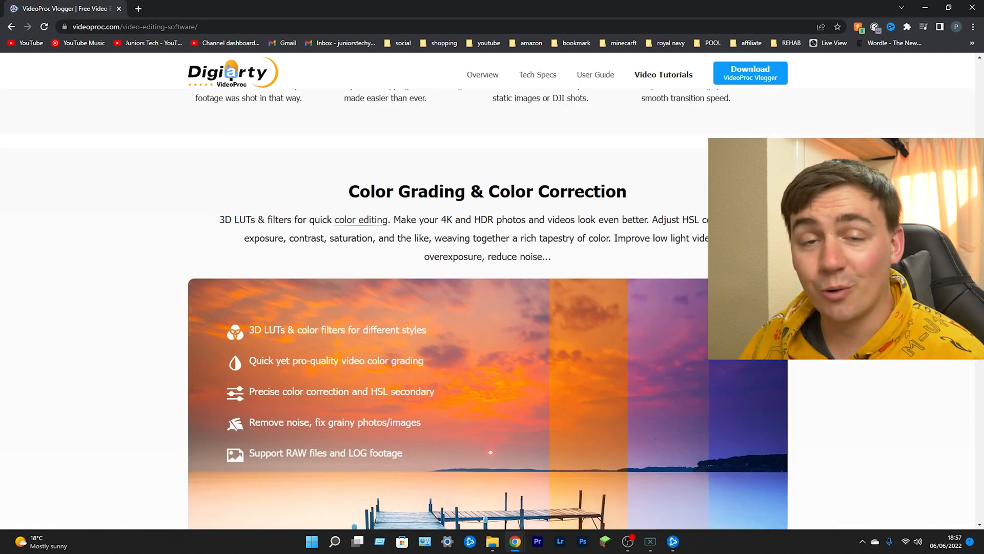
{"action": "scroll", "coordinate": [490, 452], "scroll_direction": "down", "scroll_amount": 8}
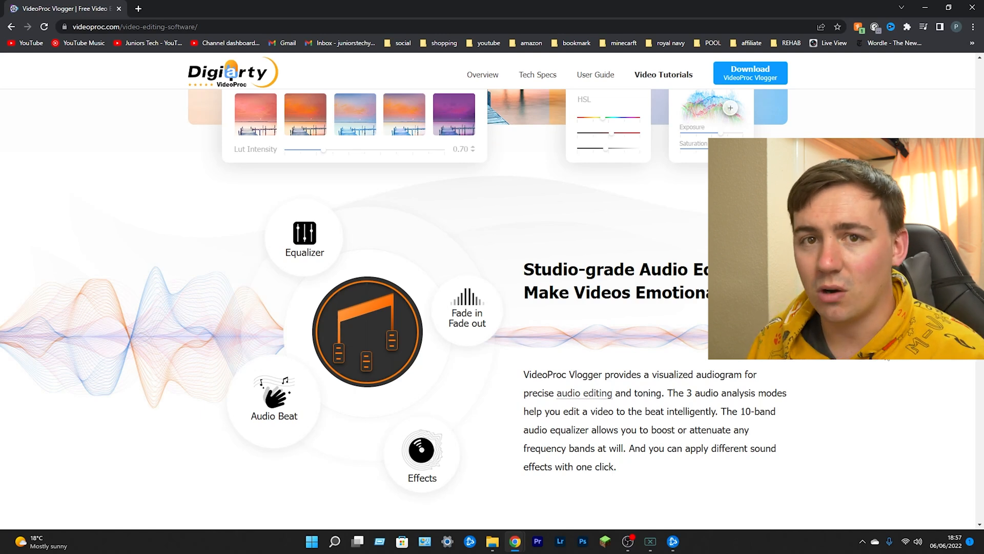
{"action": "scroll", "coordinate": [505, 301], "scroll_direction": "down", "scroll_amount": 9}
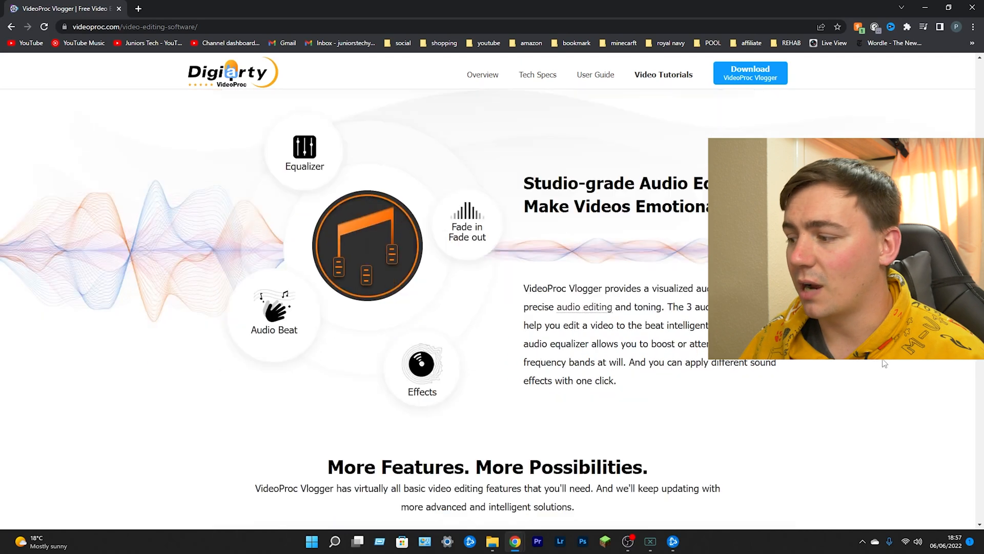
{"action": "scroll", "coordinate": [505, 301], "scroll_direction": "down", "scroll_amount": 8}
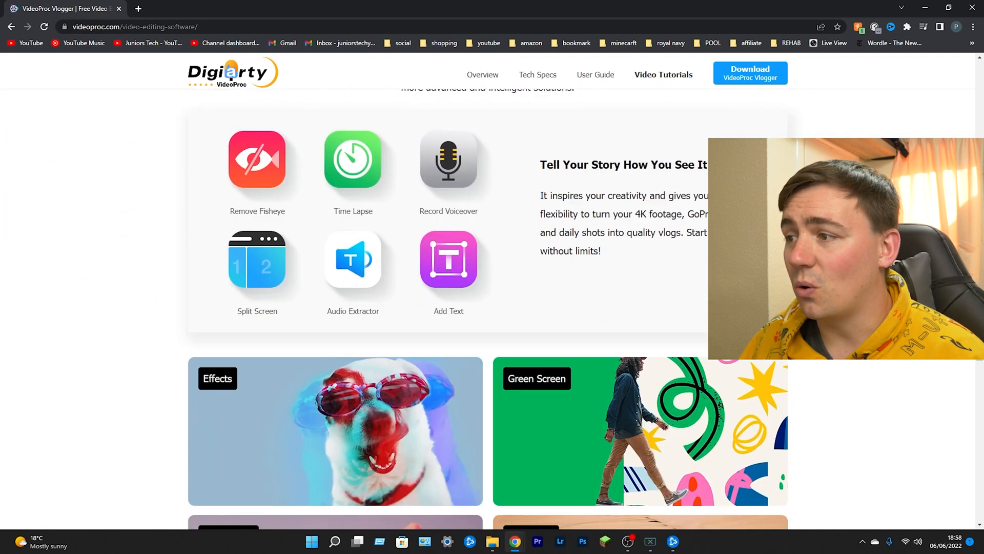
{"action": "scroll", "coordinate": [442, 255], "scroll_direction": "up", "scroll_amount": 18}
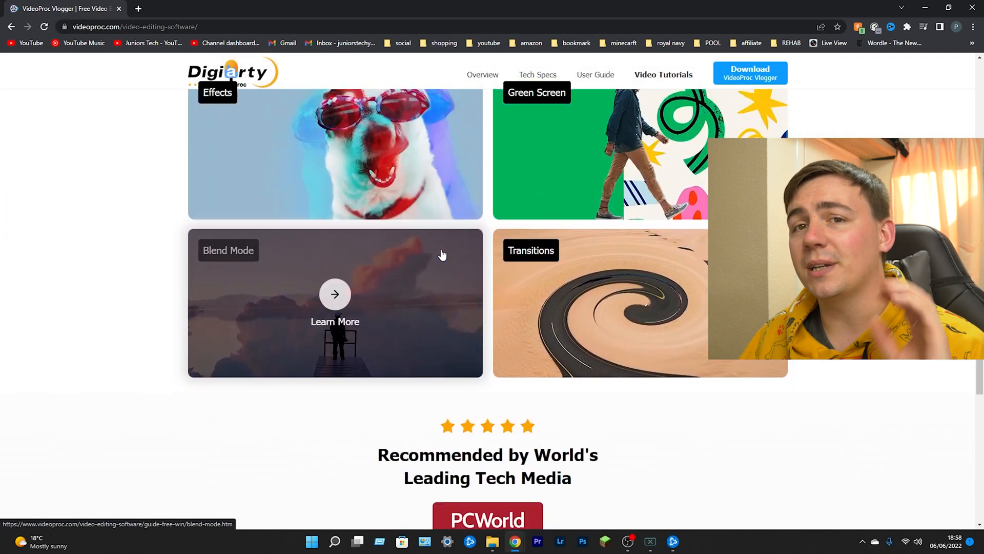
- Download the VideoProc Vlogger V1.4 installer and save it to the Desktop as videoproc-vlogger.exe
{"action": "scroll", "coordinate": [444, 238], "scroll_direction": "up", "scroll_amount": 15}
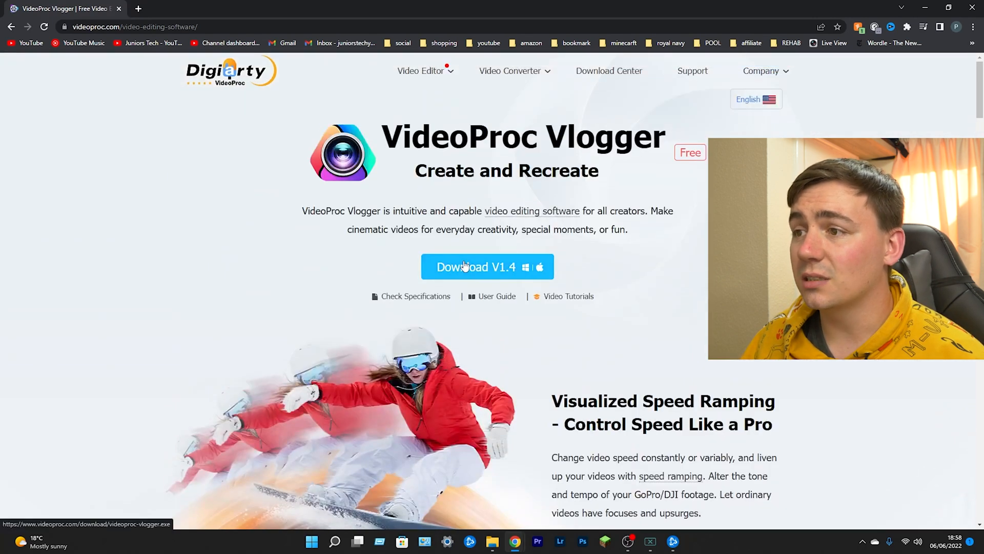
{"action": "left_click", "coordinate": [464, 265]}
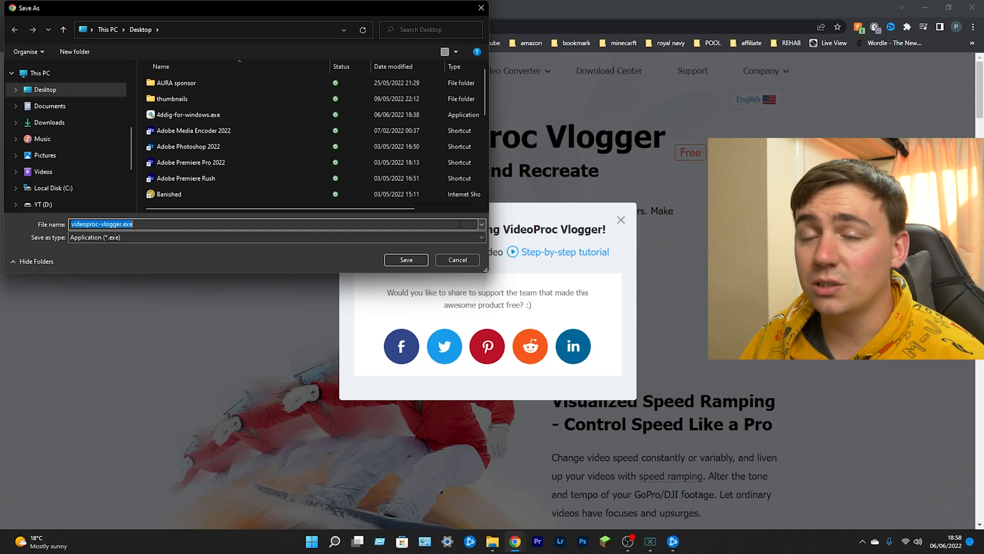
{"action": "left_click", "coordinate": [412, 259]}
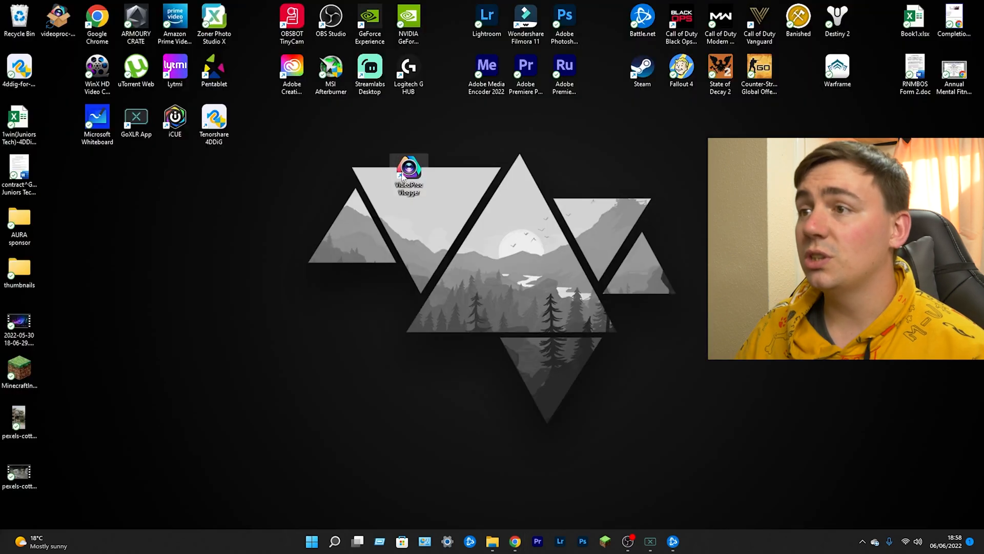
- Launch VideoProc Vlogger from the desktop
{"action": "left_click_drag", "start_coordinate": [402, 176], "coordinate": [418, 146]}
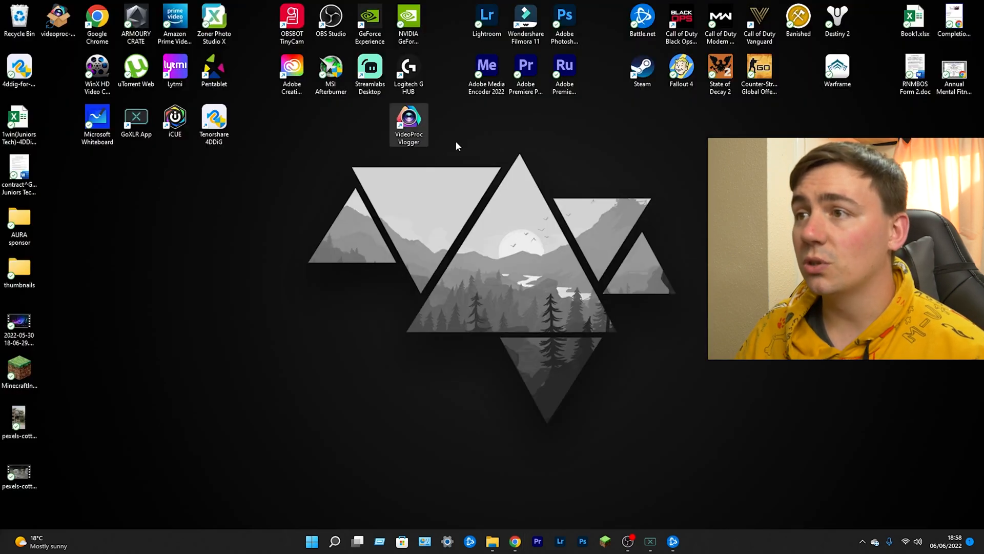
{"action": "left_click", "coordinate": [439, 153]}
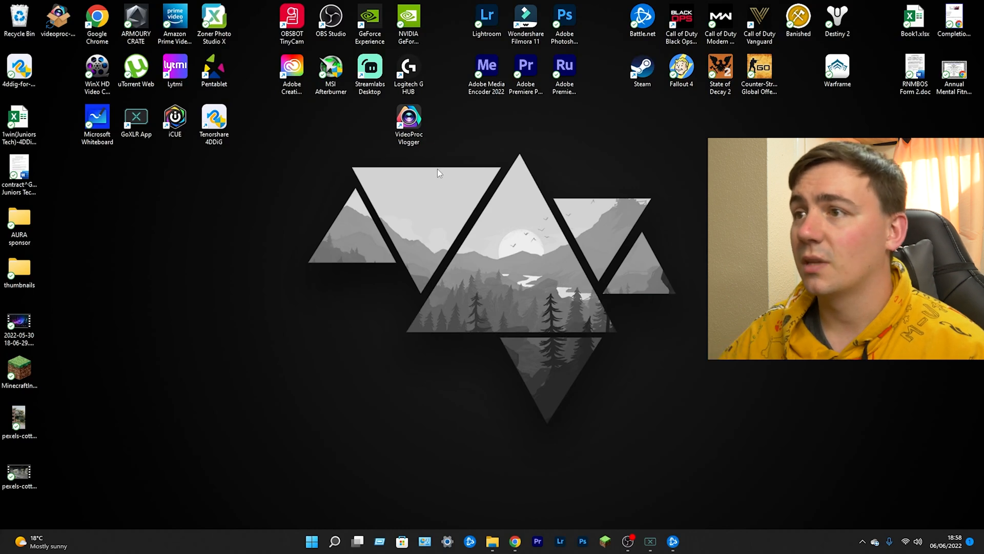
{"action": "double_click", "coordinate": [408, 120]}
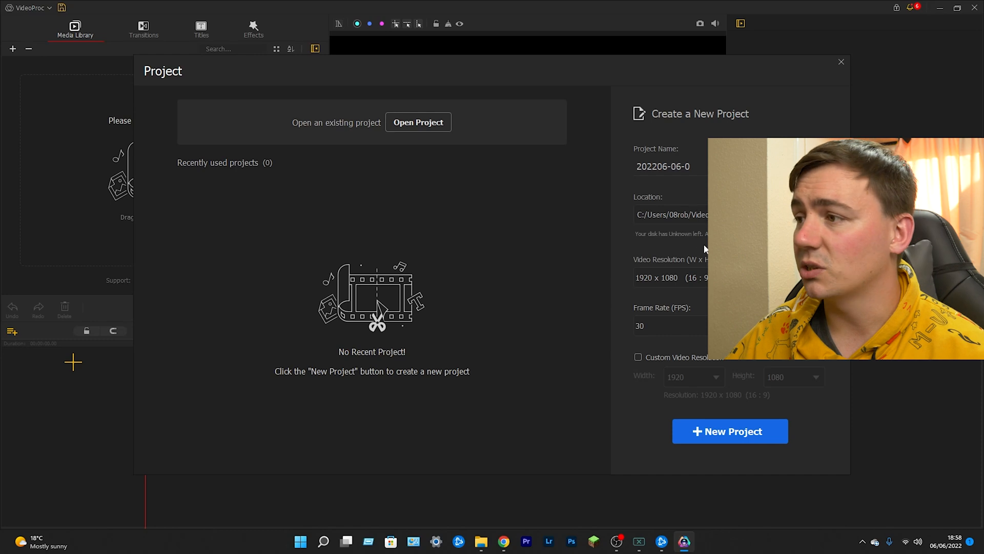
- Set the new project's video resolution to 2560 x 1440 and its frame rate to 30 FPS
{"action": "left_click", "coordinate": [689, 276]}
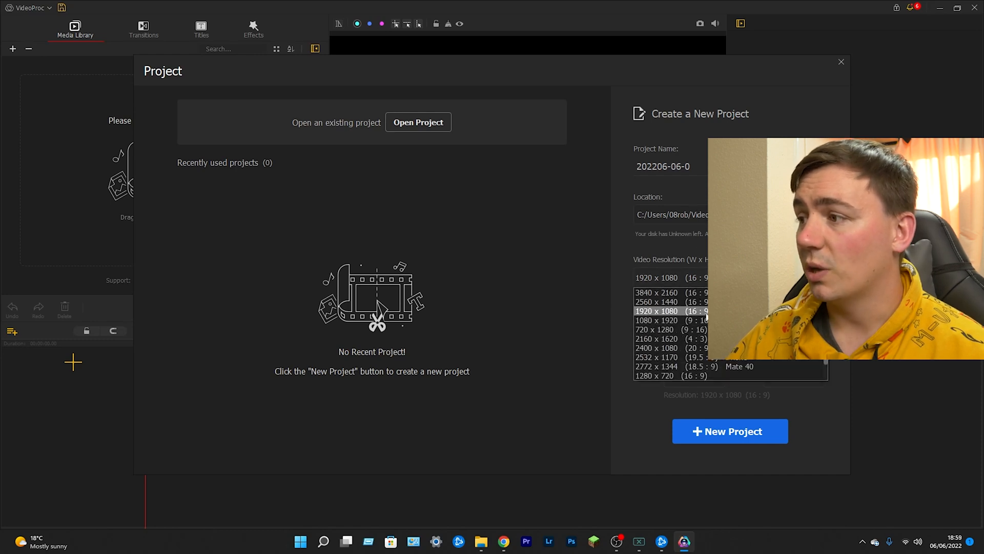
{"action": "scroll", "coordinate": [705, 297], "scroll_direction": "down", "scroll_amount": 1}
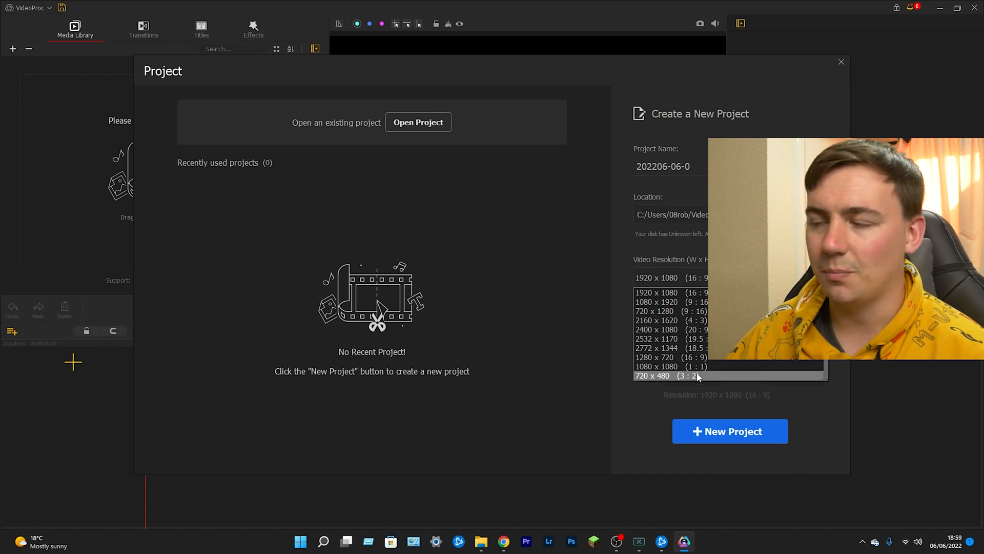
{"action": "scroll", "coordinate": [698, 376], "scroll_direction": "up", "scroll_amount": 1}
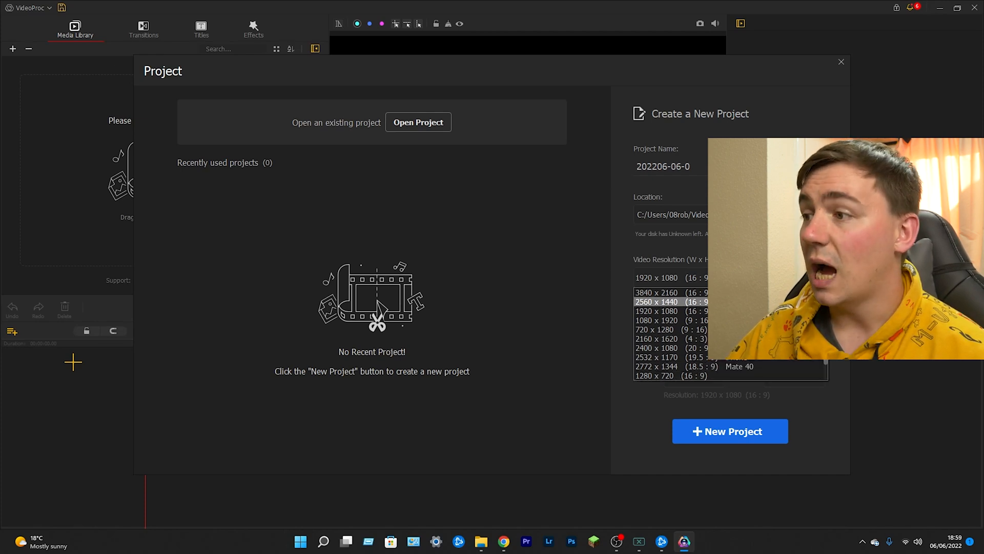
{"action": "left_click", "coordinate": [712, 302]}
{"action": "left_click", "coordinate": [679, 325]}
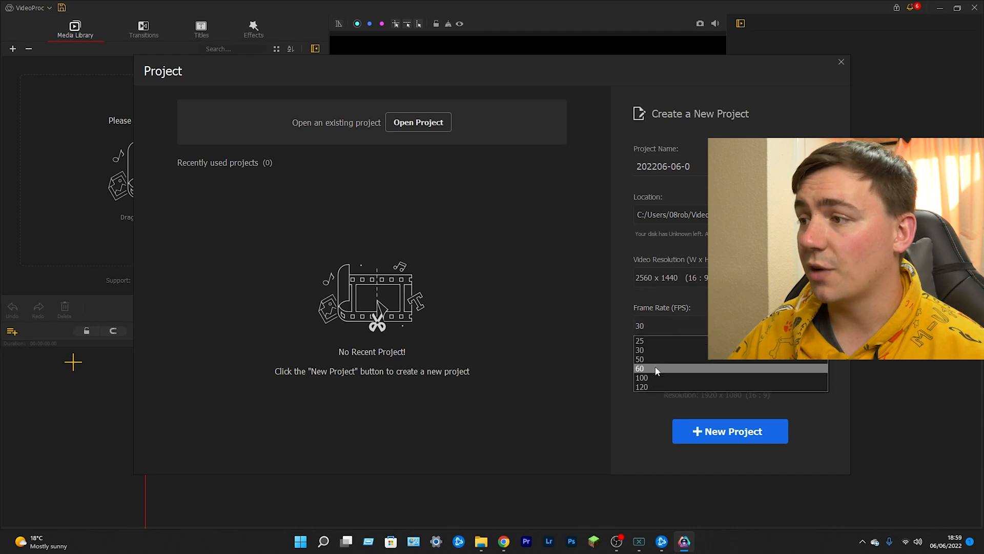
{"action": "left_click", "coordinate": [658, 369]}
{"action": "left_click", "coordinate": [669, 325]}
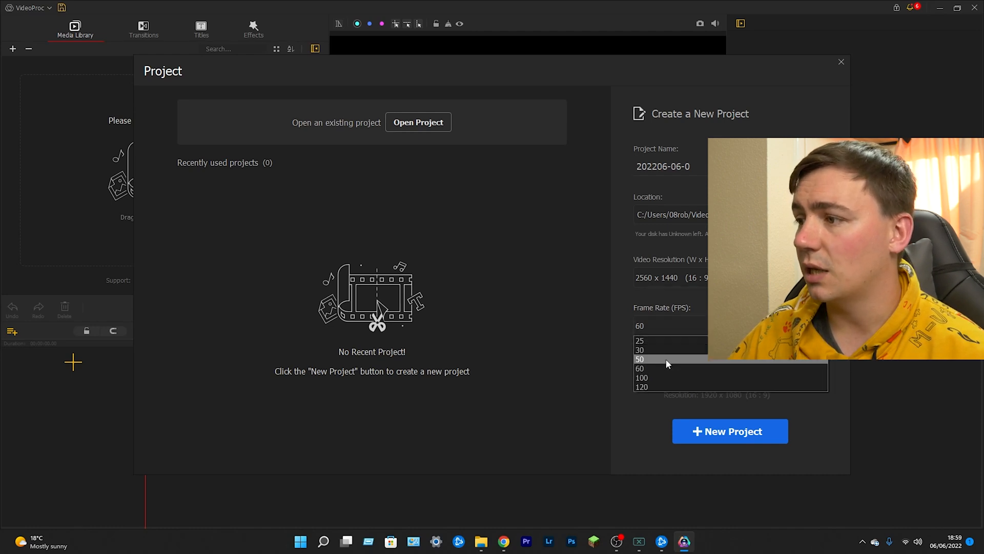
{"action": "left_click", "coordinate": [665, 350]}
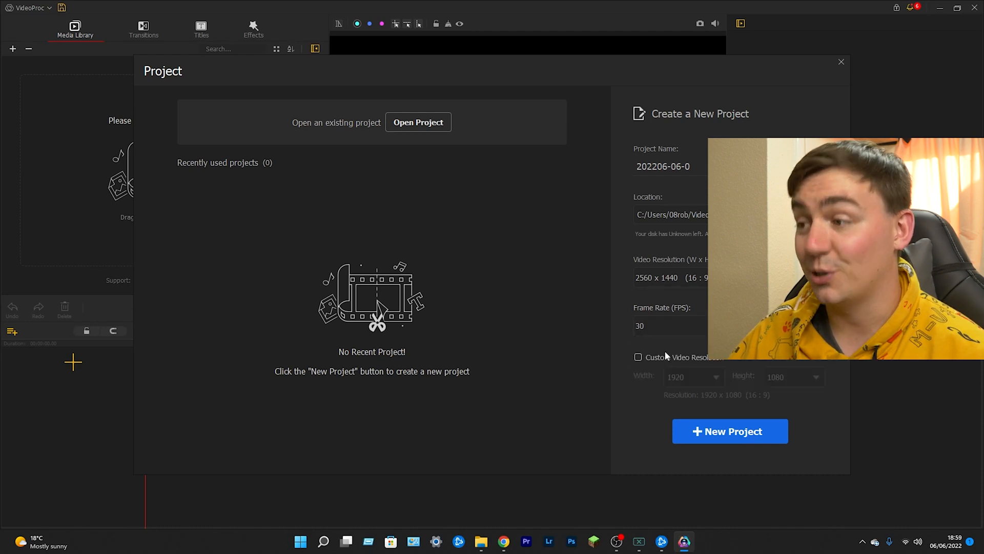
- Create the new project and log in with the account e-mail and license code
{"action": "left_click", "coordinate": [716, 436]}
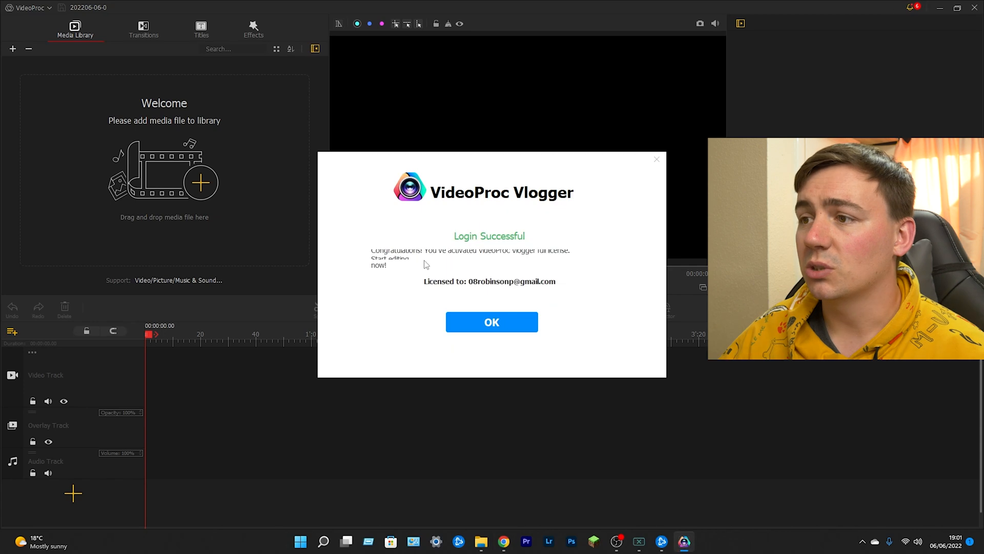
{"action": "left_click", "coordinate": [492, 322]}
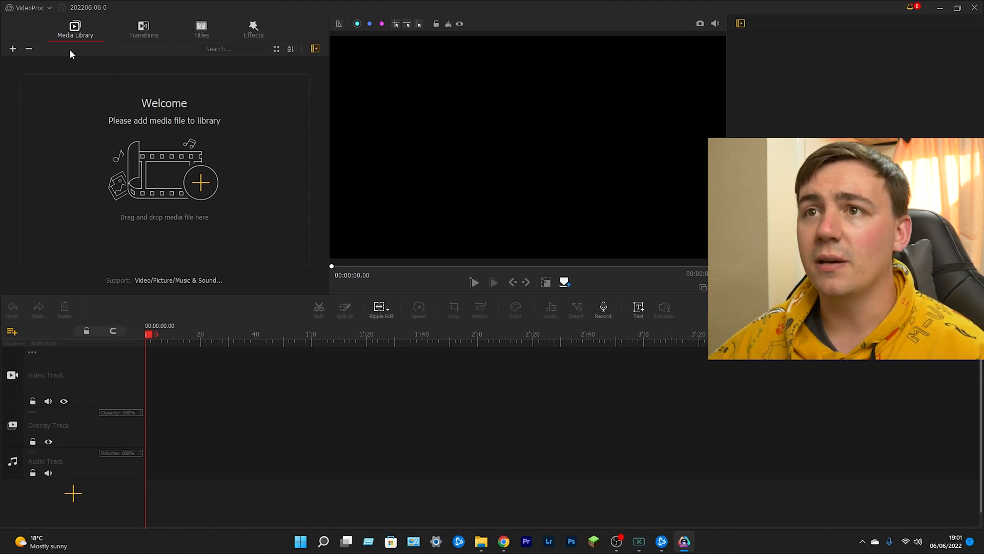
- Browse the filters in the Effects library and close the News Room window
{"action": "left_click", "coordinate": [201, 29]}
{"action": "left_click", "coordinate": [251, 29]}
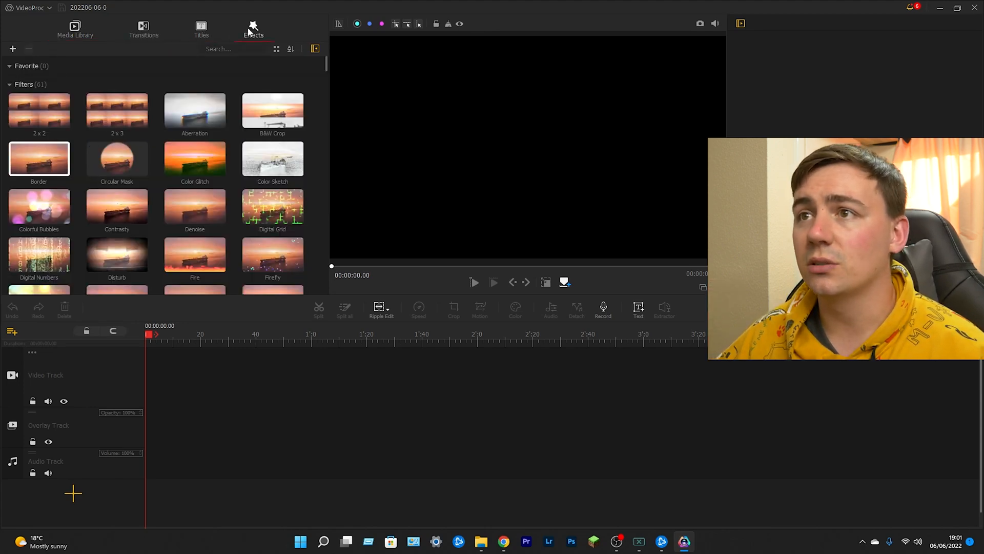
{"action": "scroll", "coordinate": [153, 143], "scroll_direction": "down", "scroll_amount": 10}
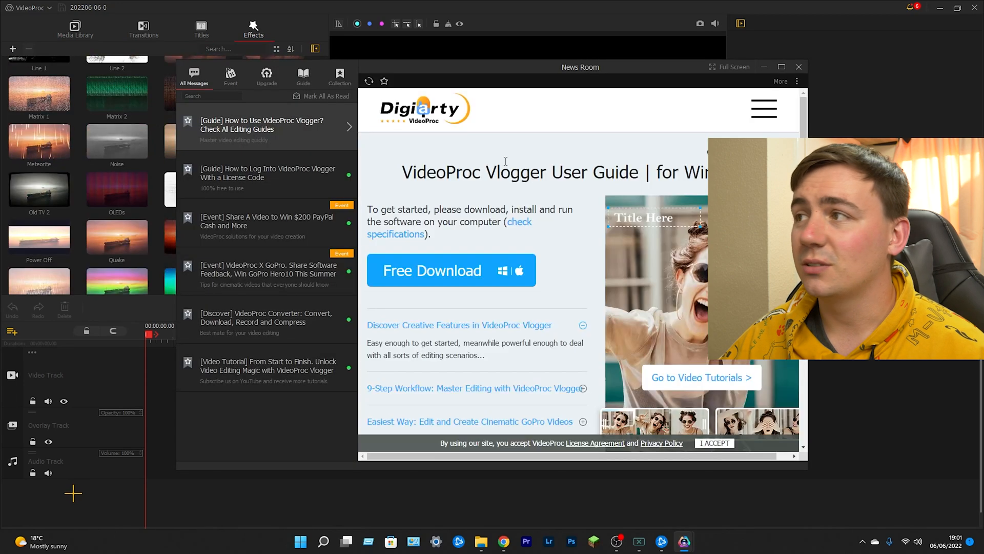
{"action": "left_click", "coordinate": [798, 67]}
{"action": "scroll", "coordinate": [224, 136], "scroll_direction": "down", "scroll_amount": 6}
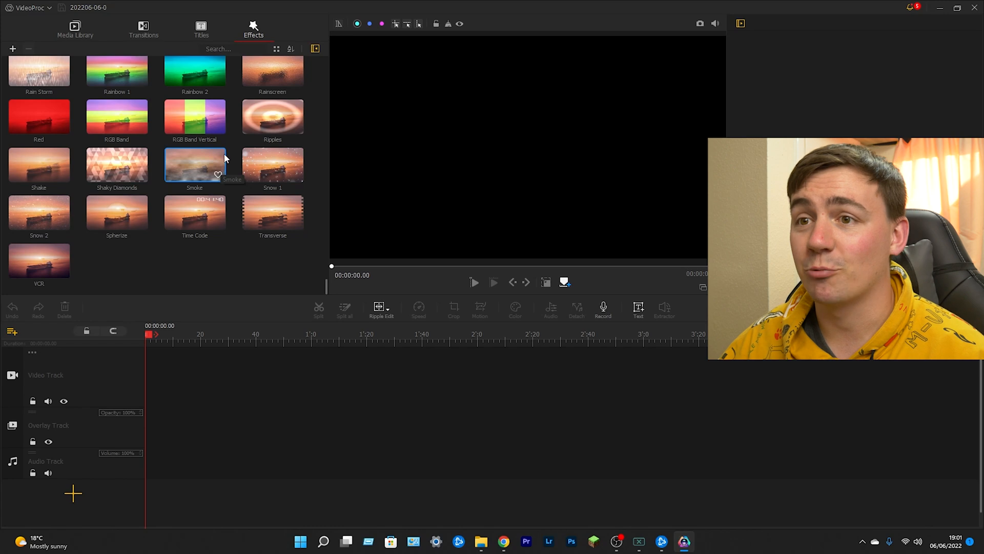
{"action": "scroll", "coordinate": [224, 157], "scroll_direction": "up", "scroll_amount": 15}
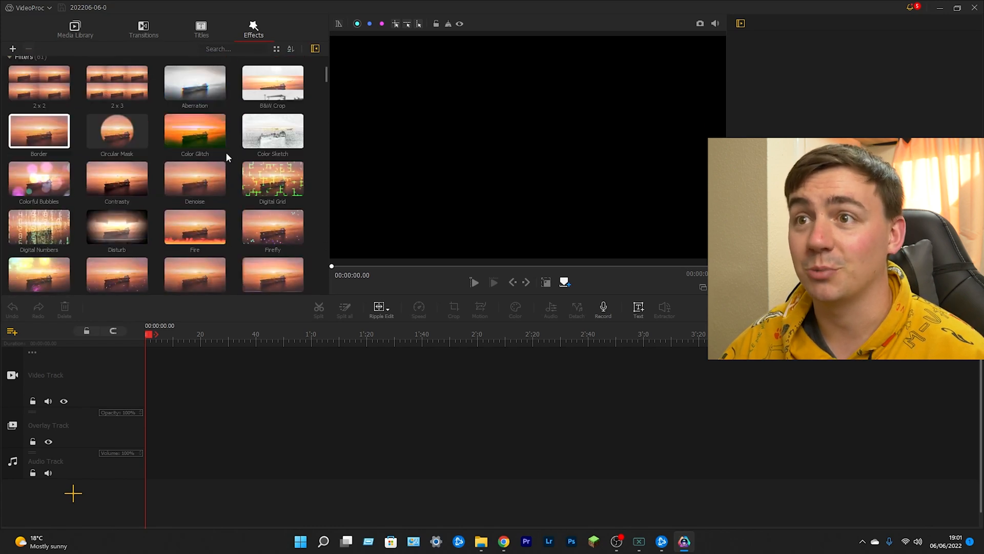
- Browse the available title and subtitle presets and the transition presets
{"action": "left_click", "coordinate": [201, 29]}
{"action": "scroll", "coordinate": [182, 87], "scroll_direction": "down", "scroll_amount": 3}
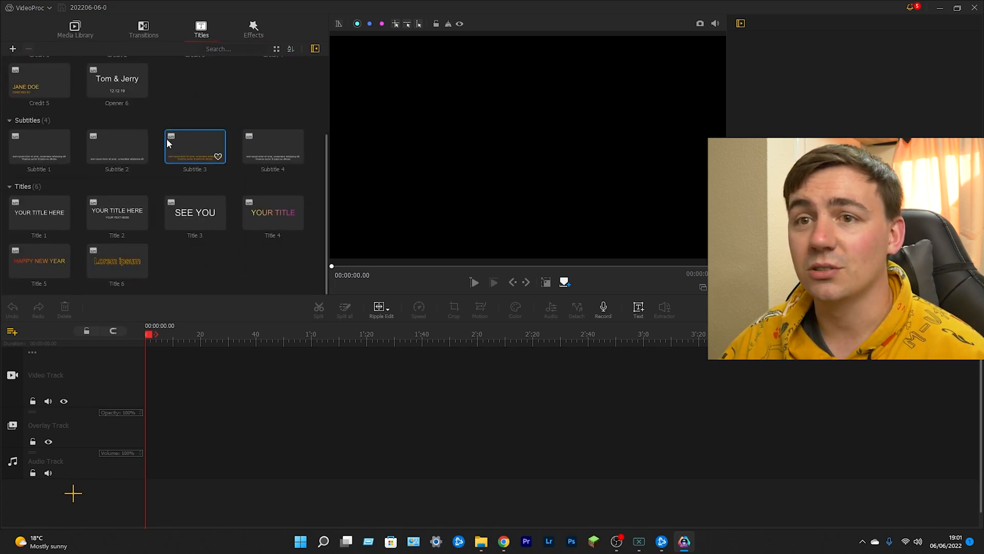
{"action": "scroll", "coordinate": [161, 167], "scroll_direction": "up", "scroll_amount": 2}
{"action": "left_click", "coordinate": [144, 29]}
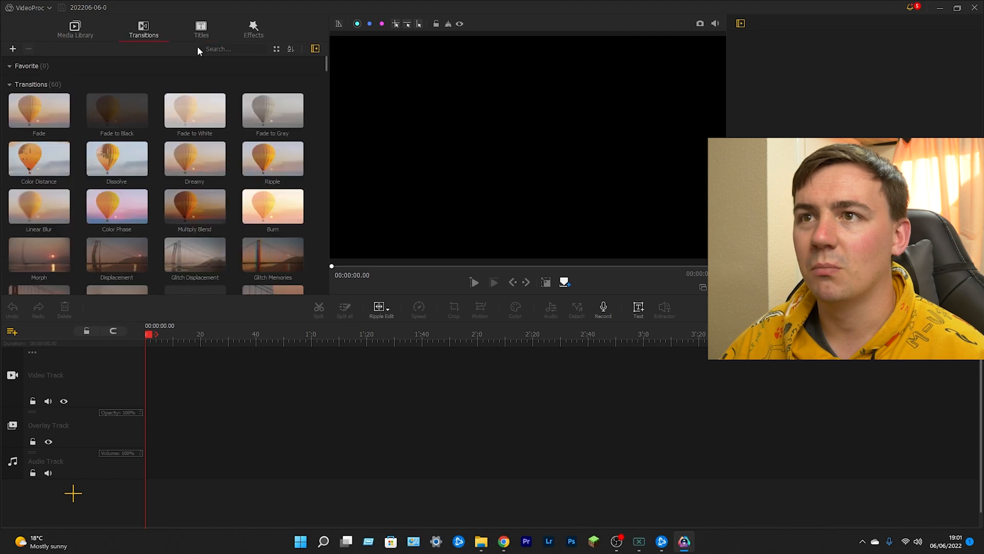
{"action": "scroll", "coordinate": [176, 137], "scroll_direction": "down", "scroll_amount": 8}
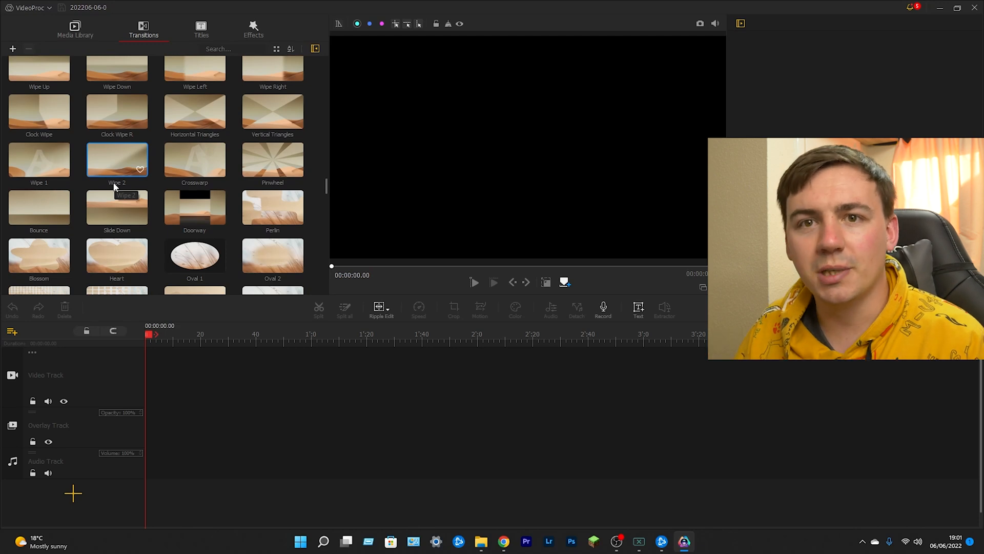
{"action": "scroll", "coordinate": [89, 164], "scroll_direction": "down", "scroll_amount": 5}
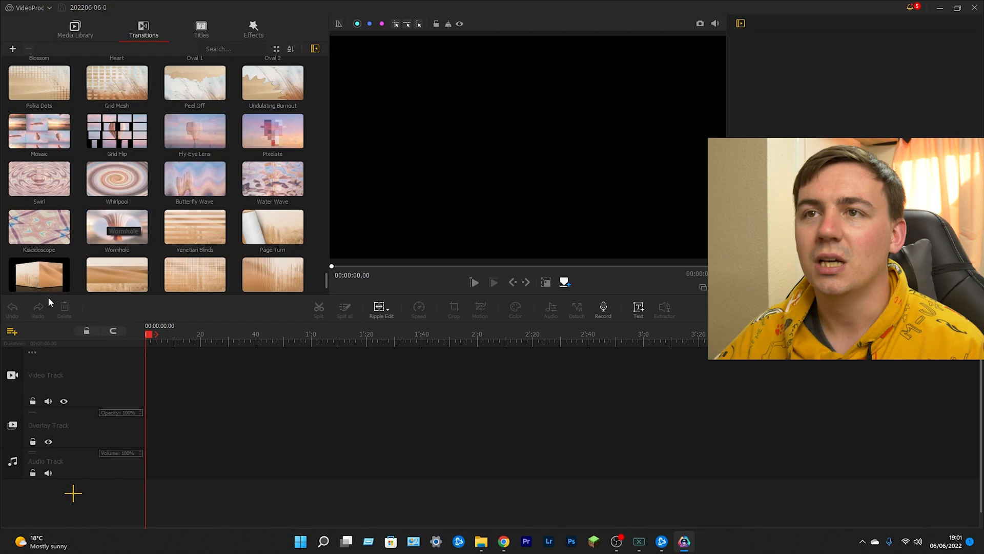
- Import pexels-cottonbro-5445885.mp4 and pexels-cottonbro-5464937.mp4 from the Desktop into the media library
{"action": "left_click", "coordinate": [77, 34]}
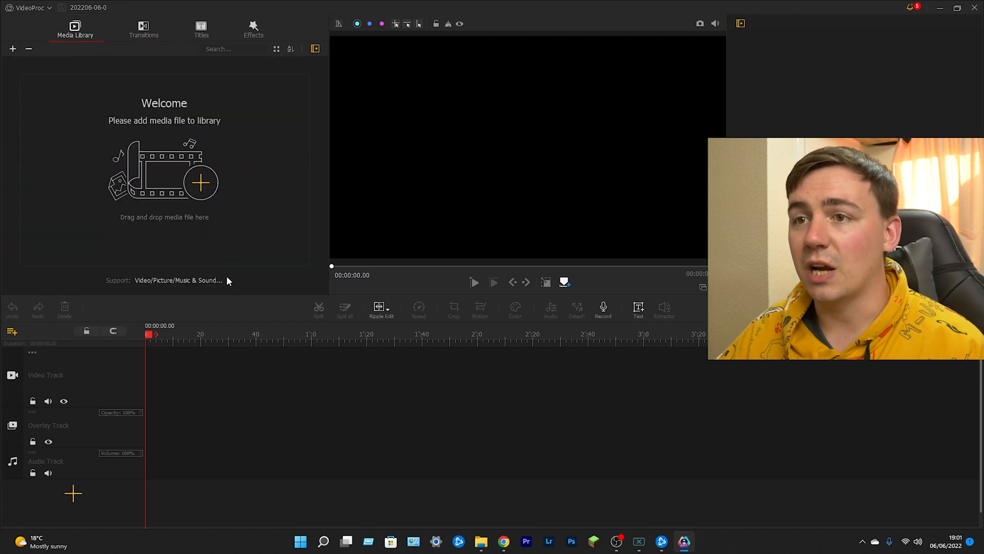
{"action": "left_click", "coordinate": [201, 183]}
{"action": "left_click", "coordinate": [67, 89]}
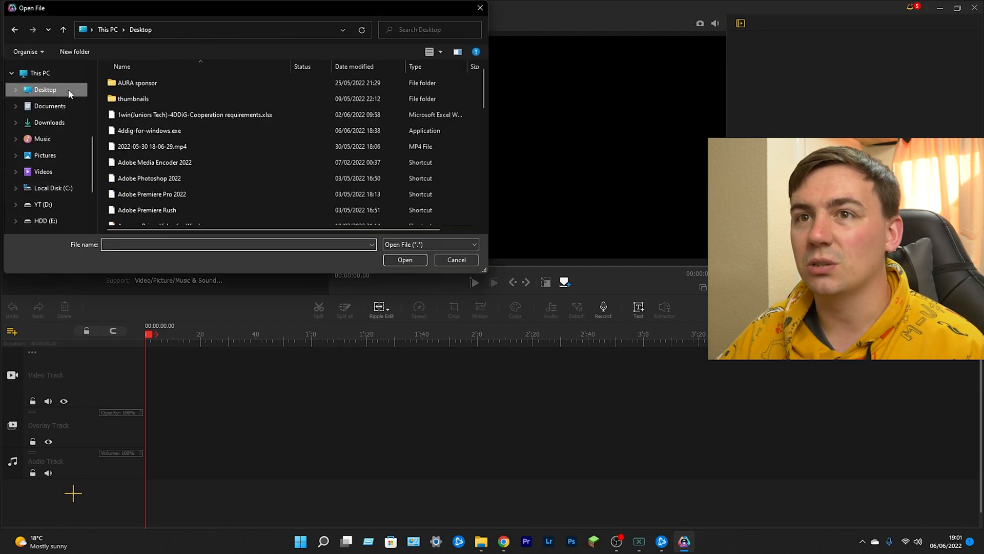
{"action": "left_click", "coordinate": [156, 146]}
{"action": "scroll", "coordinate": [156, 144], "scroll_direction": "down", "scroll_amount": 3}
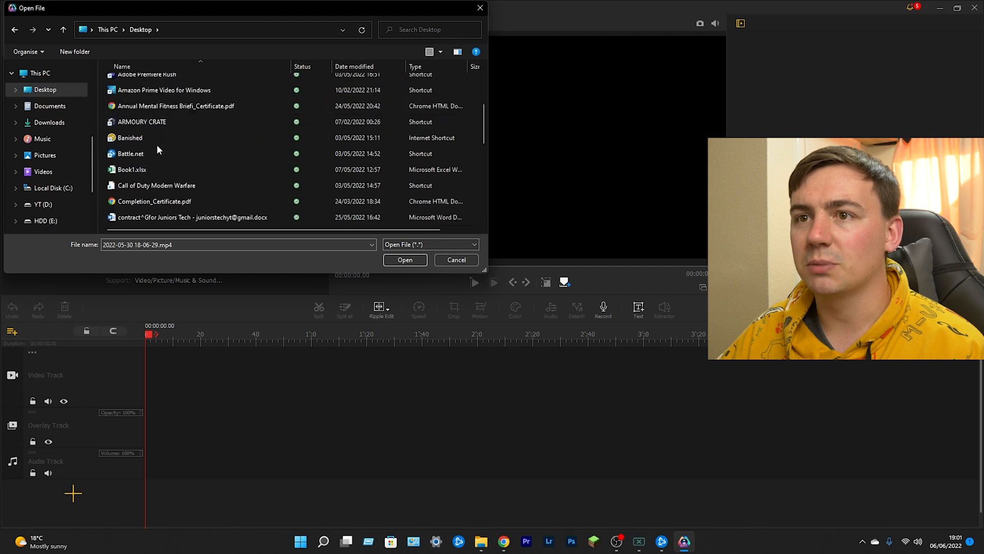
{"action": "scroll", "coordinate": [153, 159], "scroll_direction": "down", "scroll_amount": 2}
{"action": "left_click", "coordinate": [405, 260]}
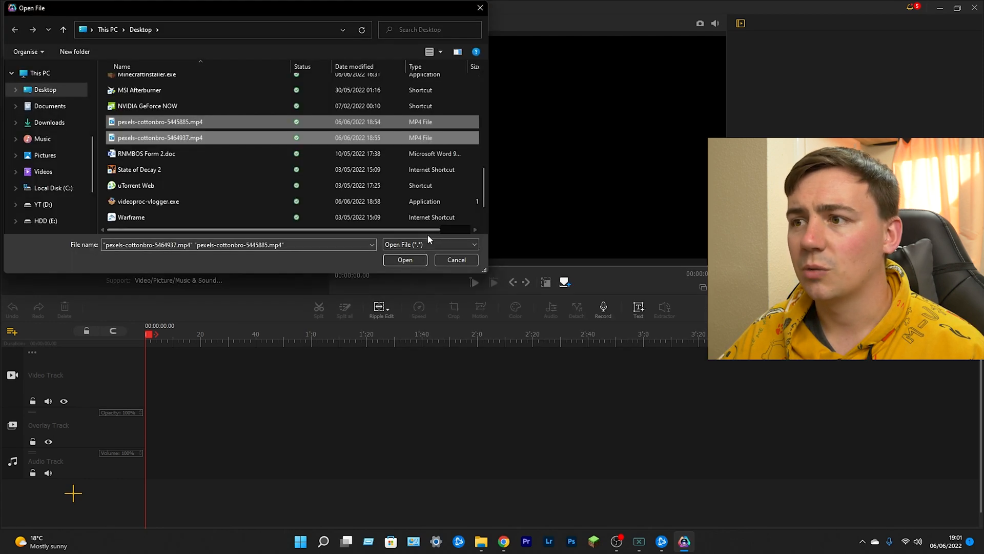
- Confirm the import of the two selected clips and place pexels-cottonbro-5464937 at the start of the video track
{"action": "left_click", "coordinate": [404, 259]}
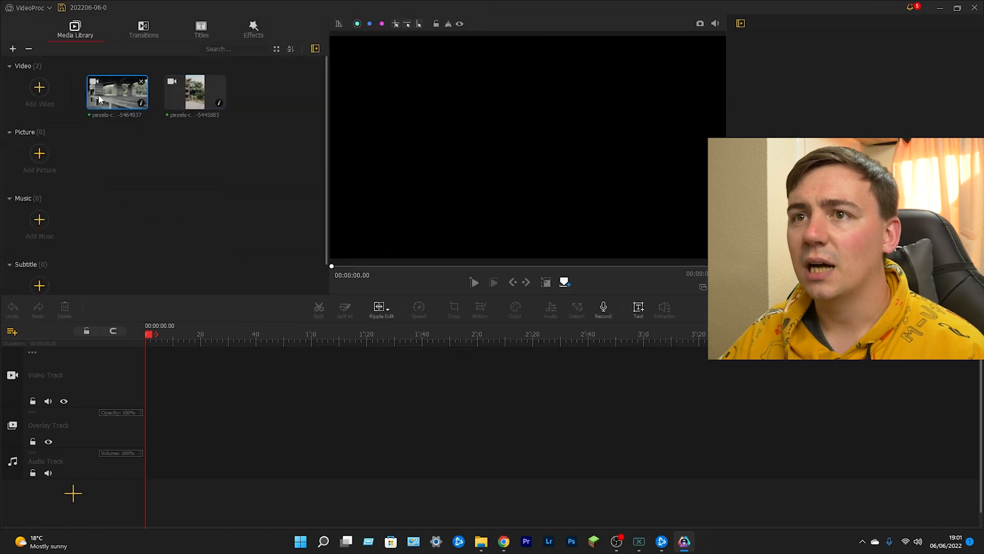
{"action": "left_click_drag", "start_coordinate": [116, 92], "coordinate": [159, 382]}
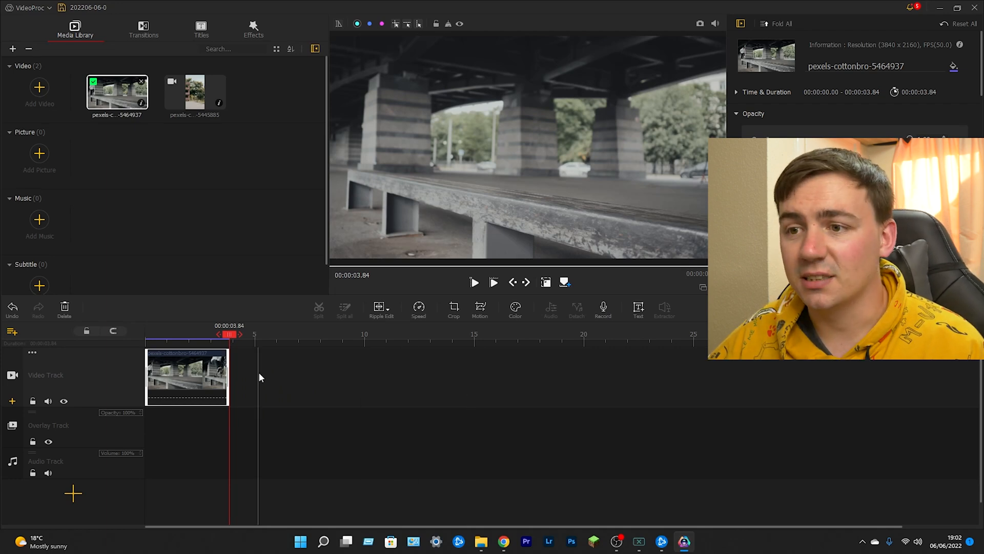
- Play the placed clip from near its beginning and return the playhead to the start of the timeline
{"action": "scroll", "coordinate": [226, 377], "scroll_direction": "right", "scroll_amount": 3}
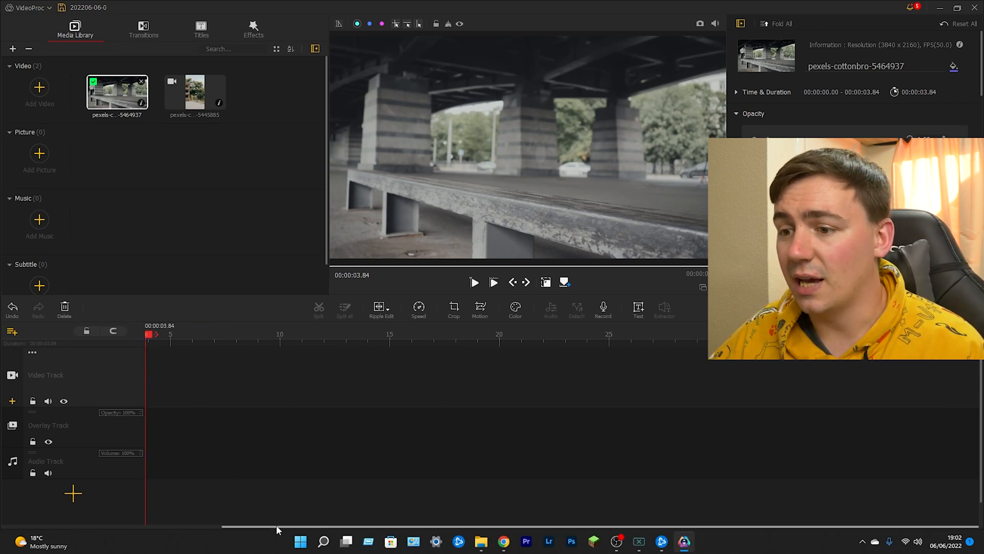
{"action": "left_click_drag", "start_coordinate": [276, 527], "coordinate": [193, 524]}
{"action": "left_click", "coordinate": [191, 373]}
{"action": "left_click_drag", "start_coordinate": [189, 336], "coordinate": [157, 340]}
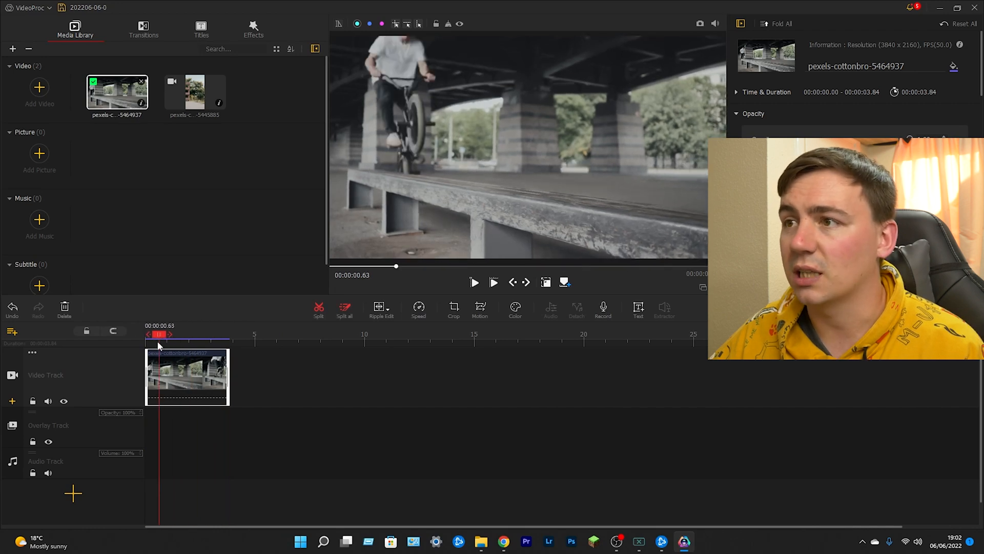
{"action": "key", "text": "space"}
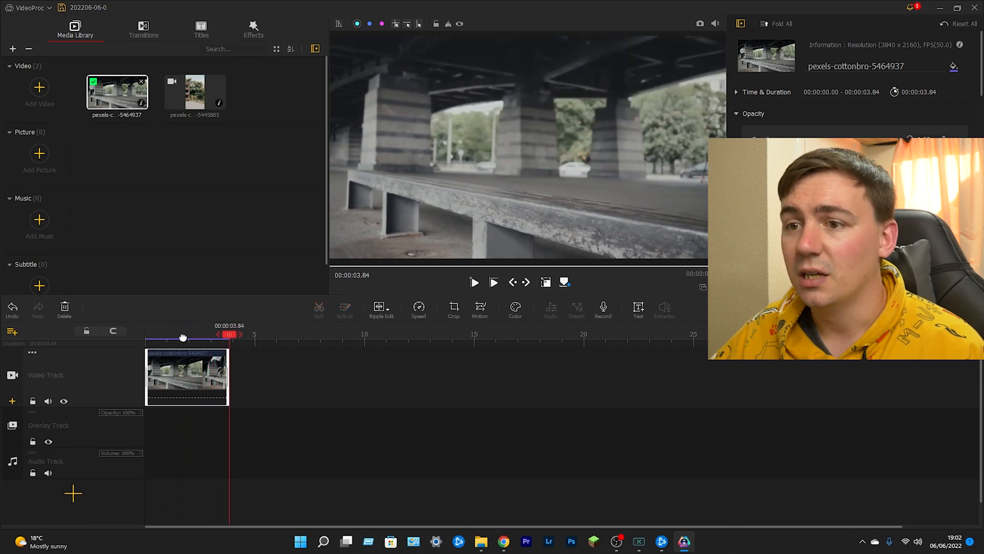
{"action": "left_click_drag", "start_coordinate": [223, 336], "coordinate": [148, 335]}
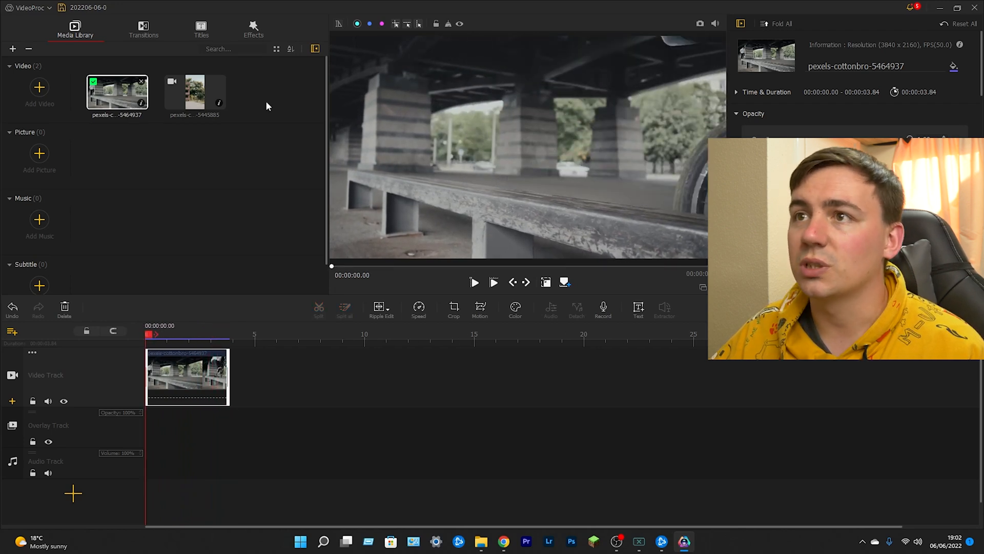
- Try the B&W Crop filter at the start of the timeline, play it back and undo it
{"action": "left_click", "coordinate": [253, 30]}
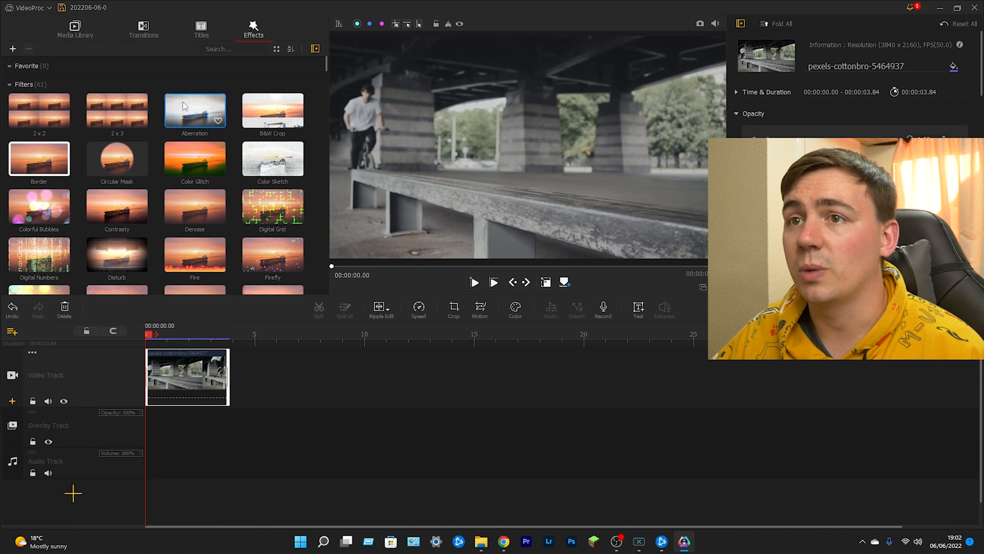
{"action": "left_click_drag", "start_coordinate": [271, 113], "coordinate": [156, 371]}
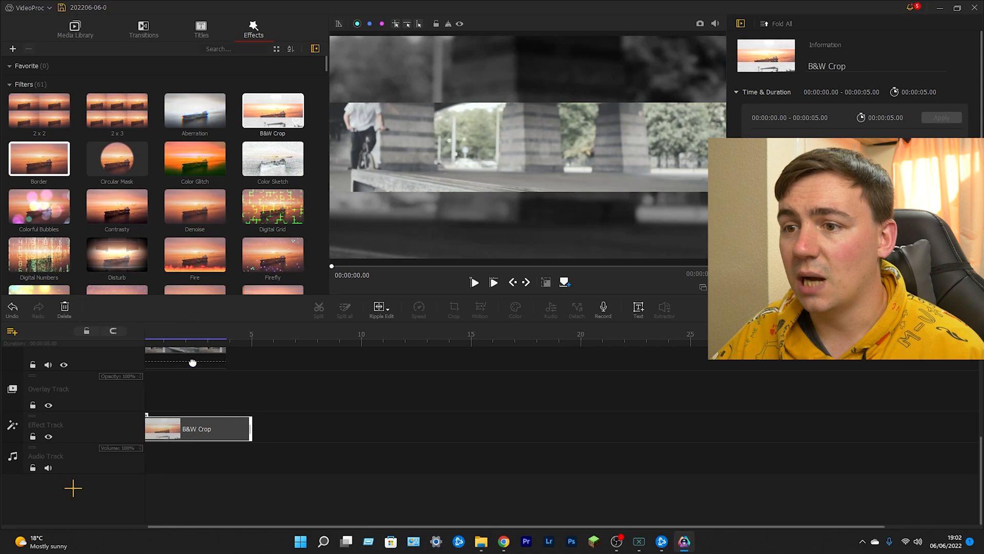
{"action": "scroll", "coordinate": [228, 383], "scroll_direction": "up", "scroll_amount": 2}
{"action": "key", "text": "space"}
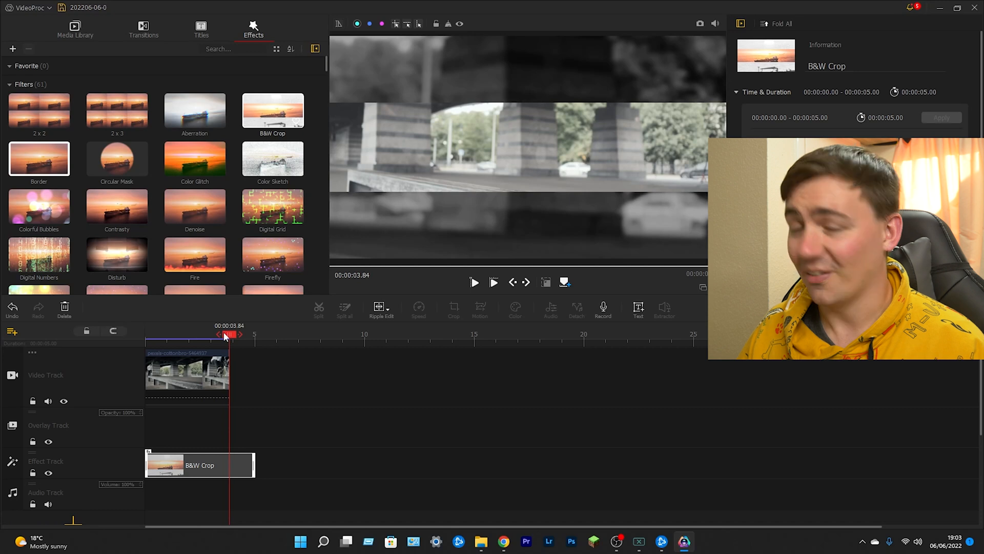
{"action": "key", "text": "ctrl+z"}
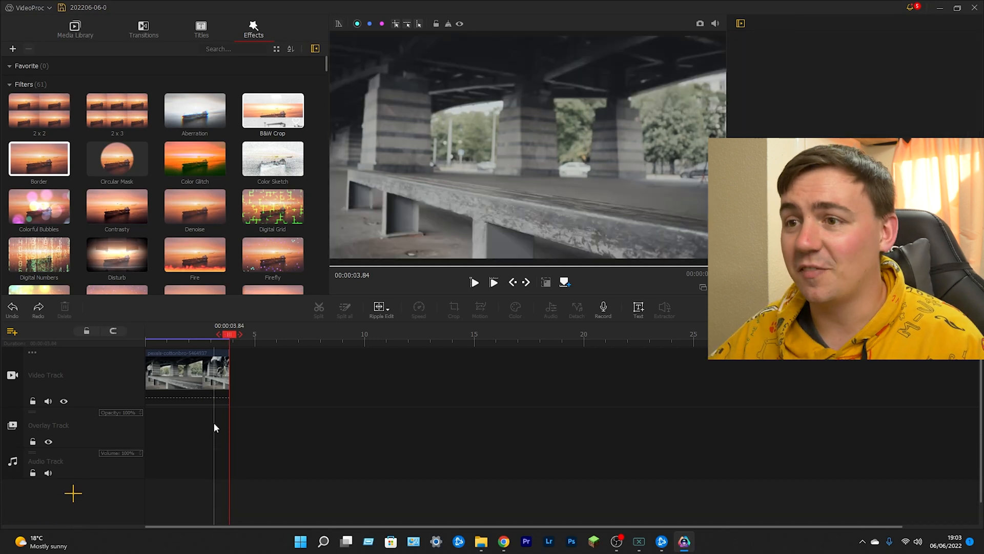
- Try the Mask filter at the start of the timeline, play it back and undo it
{"action": "scroll", "coordinate": [268, 227], "scroll_direction": "down", "scroll_amount": 1}
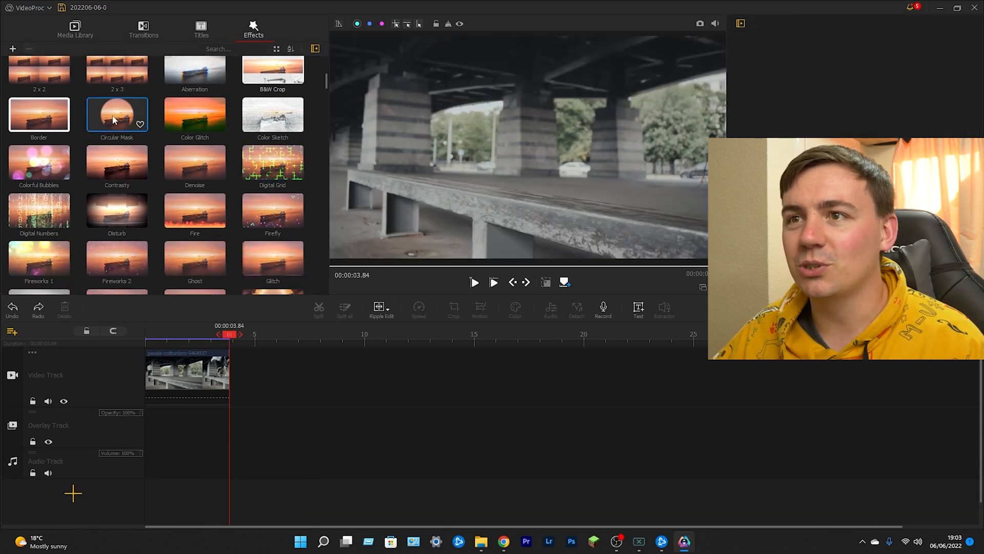
{"action": "scroll", "coordinate": [113, 120], "scroll_direction": "down", "scroll_amount": 4}
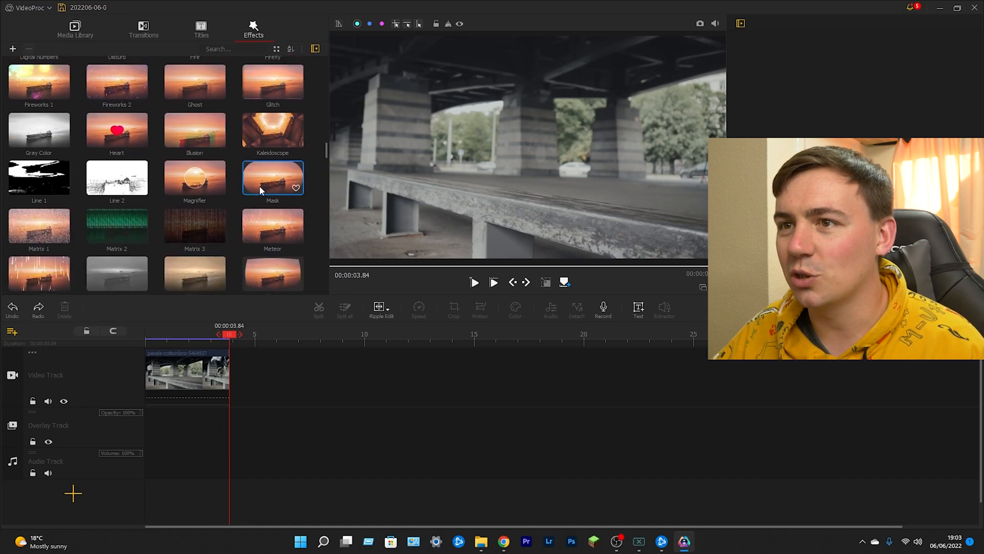
{"action": "left_click_drag", "start_coordinate": [260, 185], "coordinate": [145, 368]}
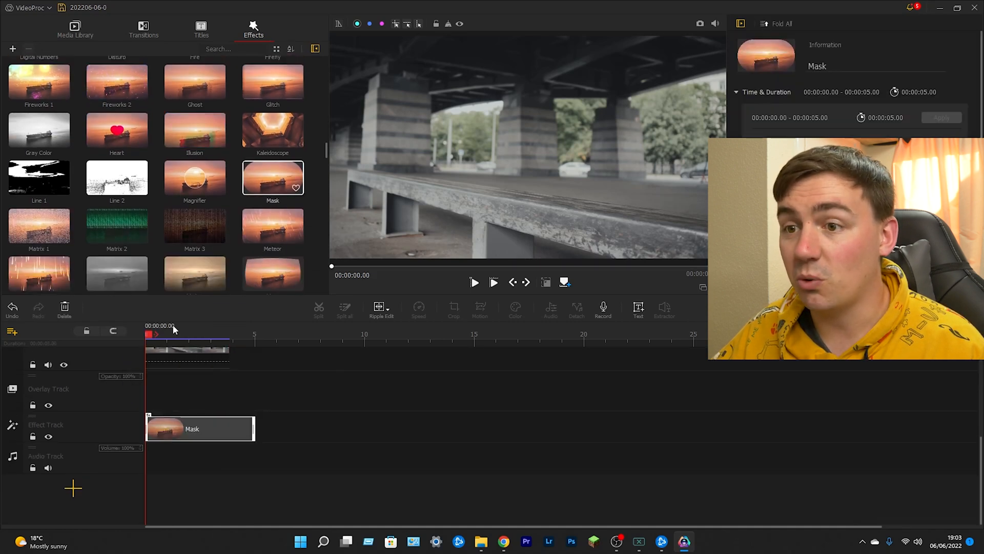
{"action": "key", "text": "space"}
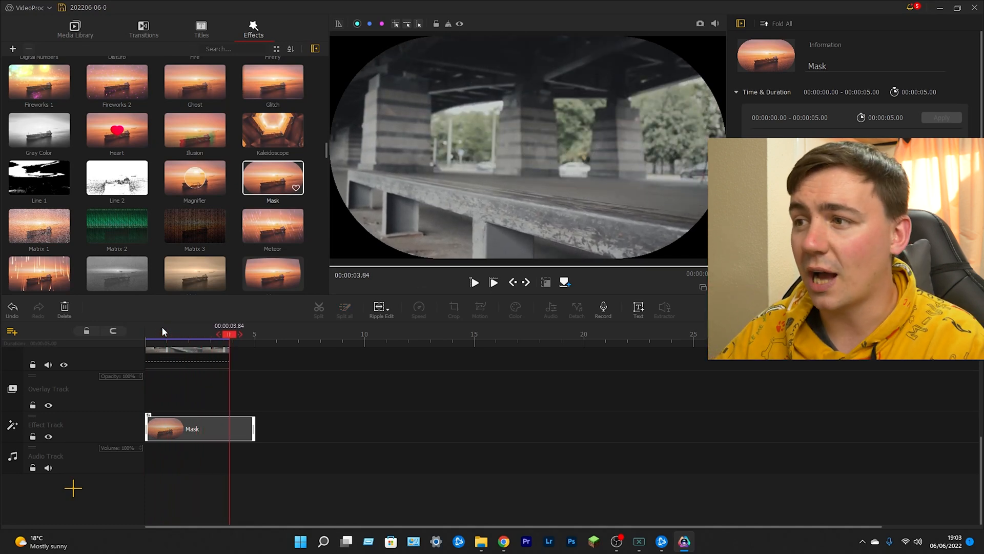
{"action": "key", "text": "ctrl+z"}
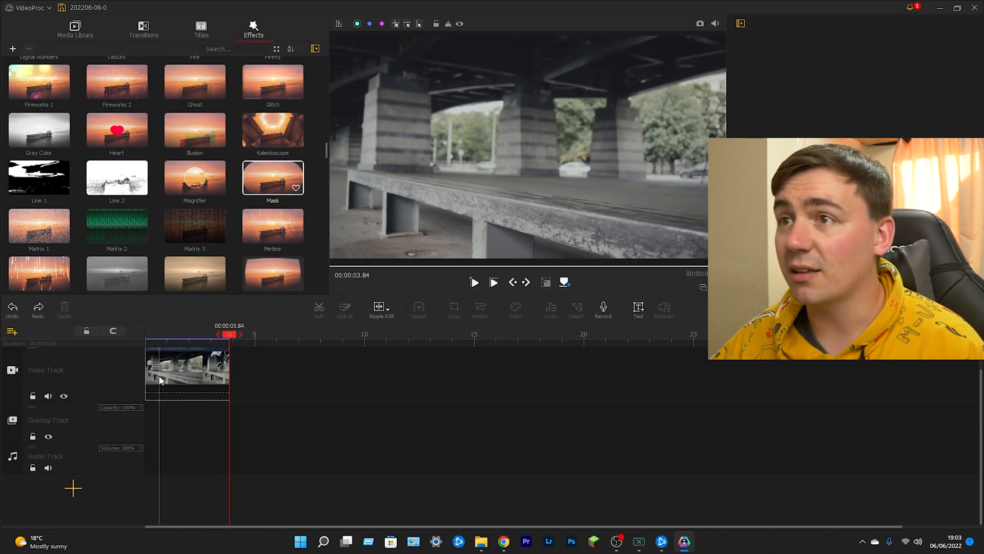
- Add the Title 4 preset on a subtitle track at the start of the timeline
{"action": "left_click", "coordinate": [200, 30]}
{"action": "scroll", "coordinate": [195, 154], "scroll_direction": "down", "scroll_amount": 3}
{"action": "scroll", "coordinate": [195, 153], "scroll_direction": "up", "scroll_amount": 3}
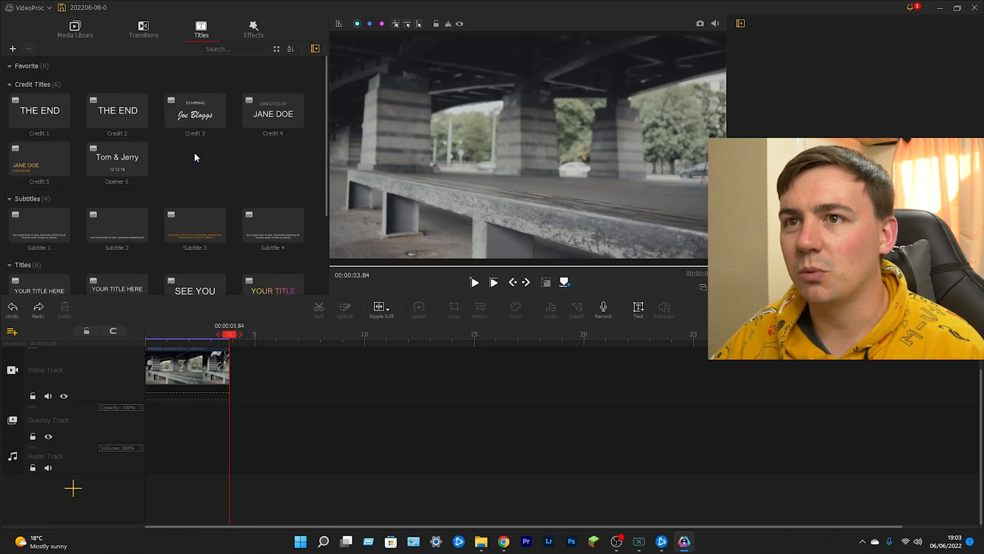
{"action": "scroll", "coordinate": [167, 172], "scroll_direction": "down", "scroll_amount": 2}
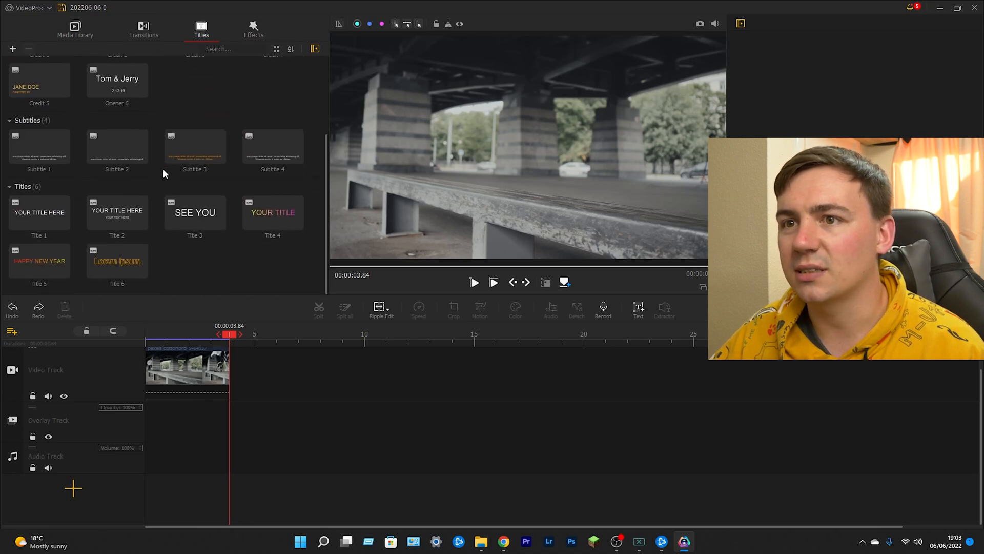
{"action": "left_click_drag", "start_coordinate": [273, 212], "coordinate": [158, 419]}
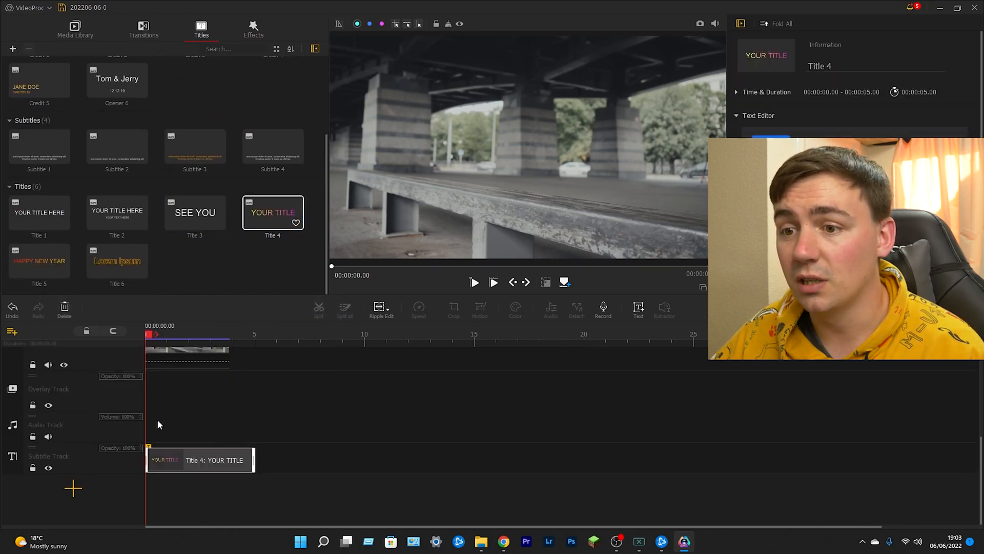
- Change the title's text to "VideoProc Vlogger"
{"action": "left_click", "coordinate": [507, 151]}
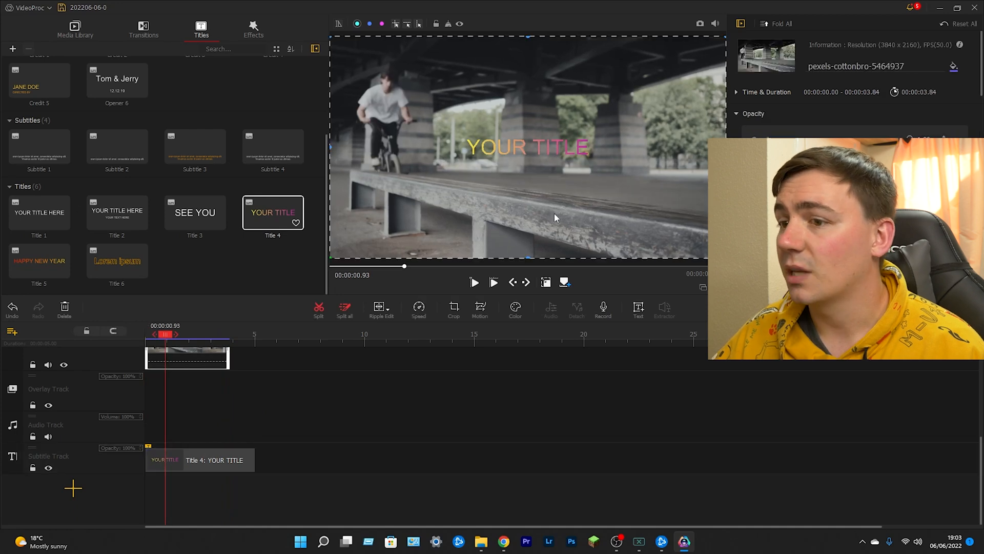
{"action": "left_click", "coordinate": [200, 462]}
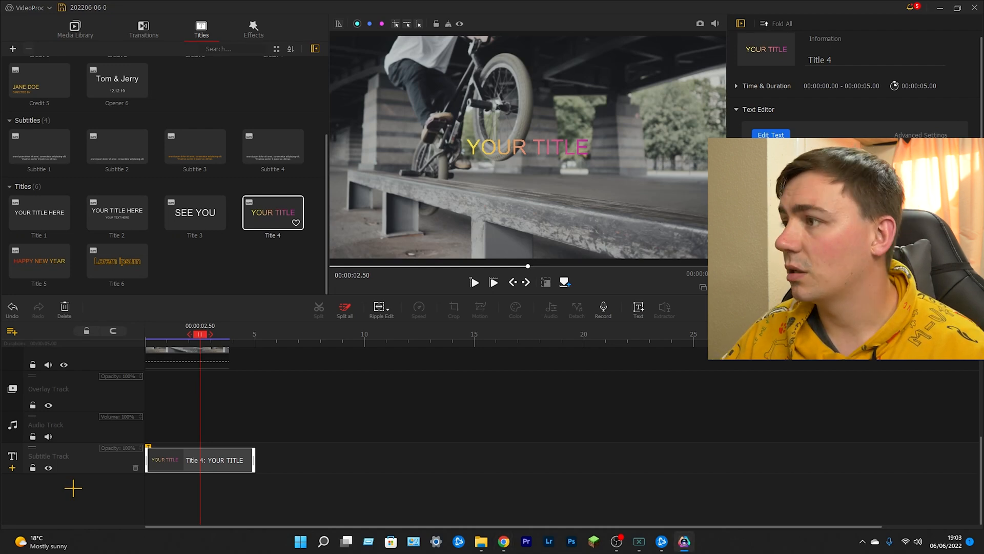
{"action": "type", "text": "VideoProc Vlogger"}
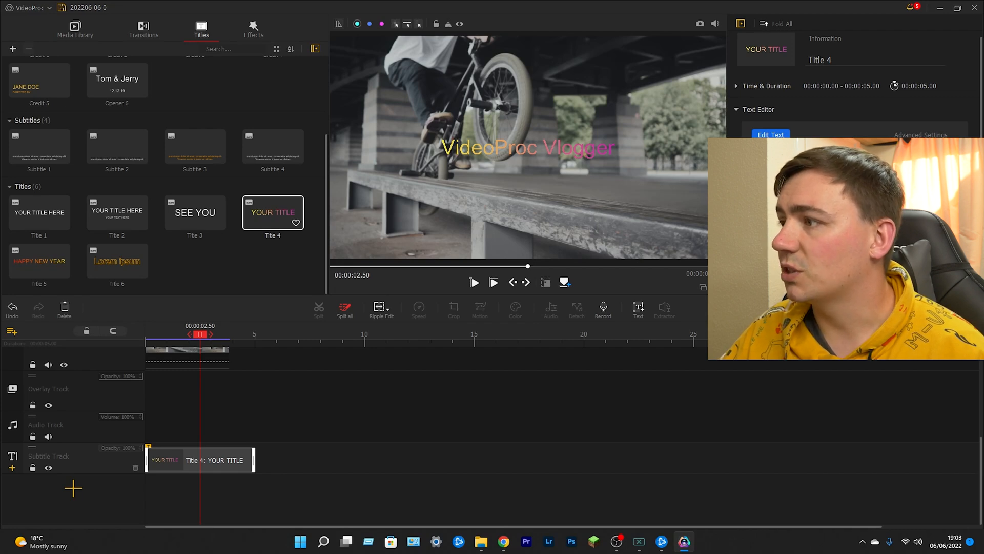
- Place the title in bold at the lower-left corner of the video frame and play the sequence from the start
{"action": "left_click_drag", "start_coordinate": [840, 287], "coordinate": [808, 272]}
{"action": "left_click_drag", "start_coordinate": [872, 287], "coordinate": [892, 287]}
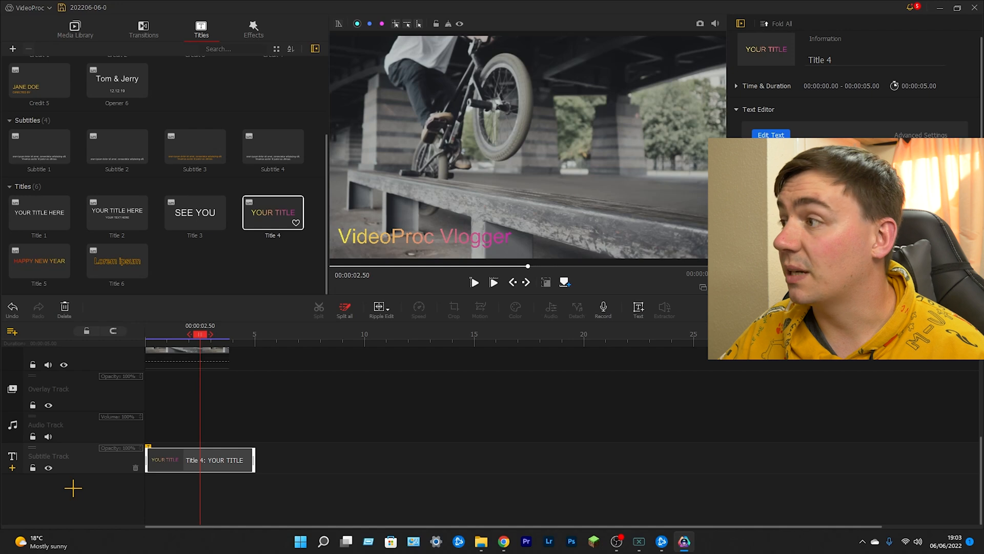
{"action": "left_click", "coordinate": [769, 246]}
{"action": "left_click", "coordinate": [841, 225]}
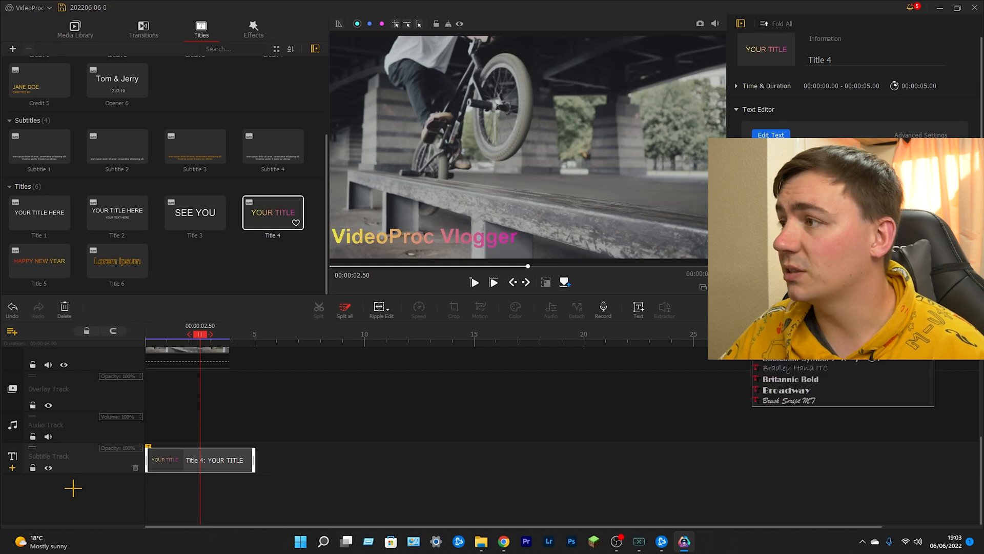
{"action": "left_click", "coordinate": [841, 226]}
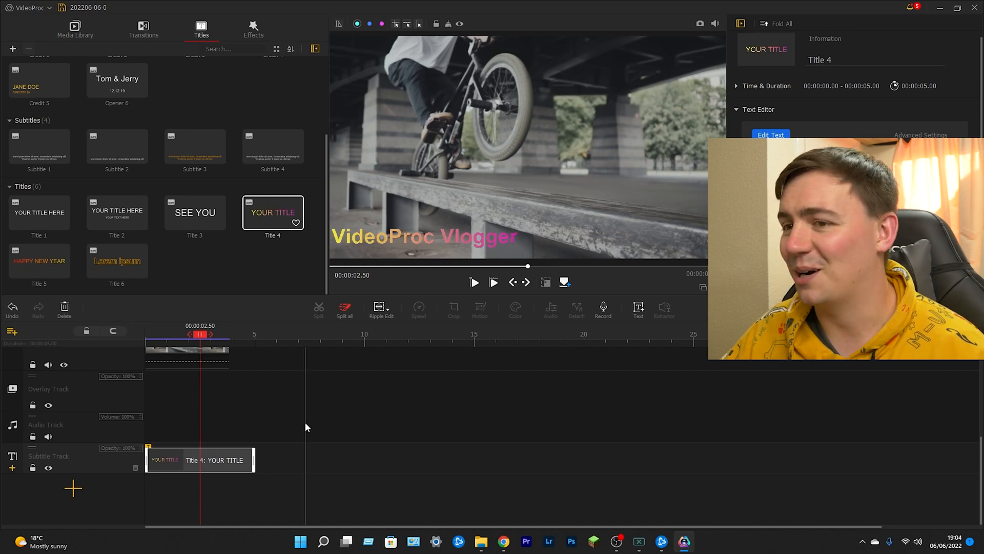
{"action": "left_click", "coordinate": [149, 333]}
{"action": "key", "text": "space"}
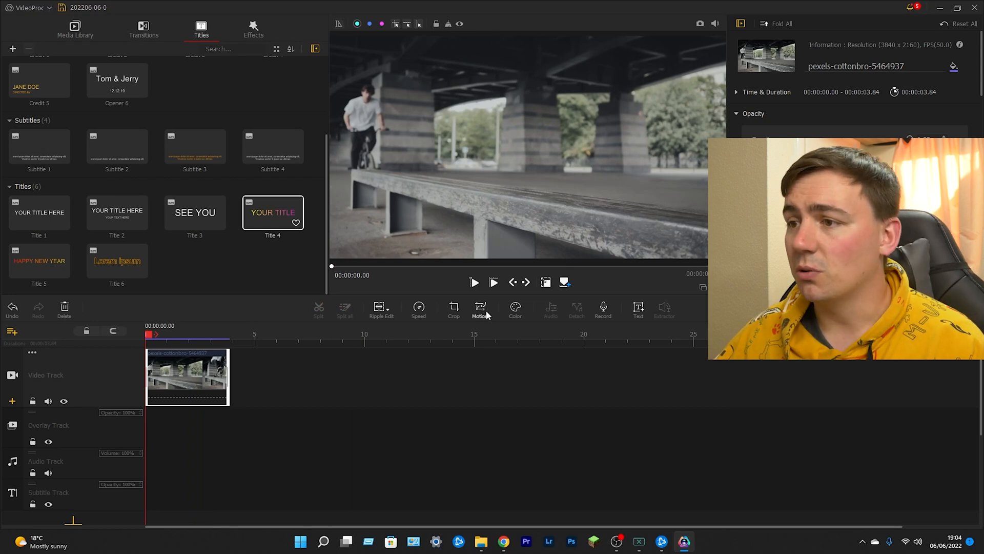
- Try the Montage speed preset on the video clip, play it back and undo the speed change
{"action": "left_click", "coordinate": [419, 309]}
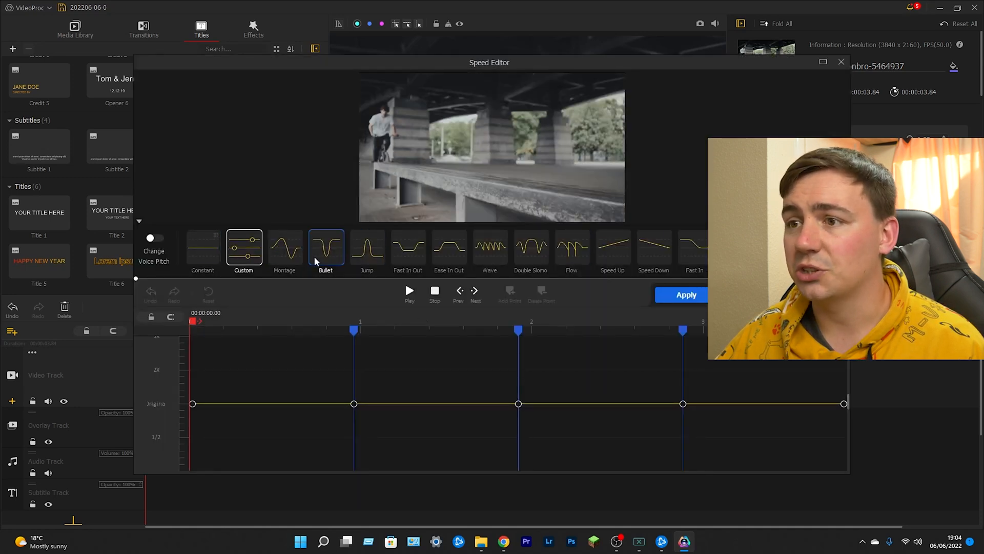
{"action": "left_click", "coordinate": [294, 257]}
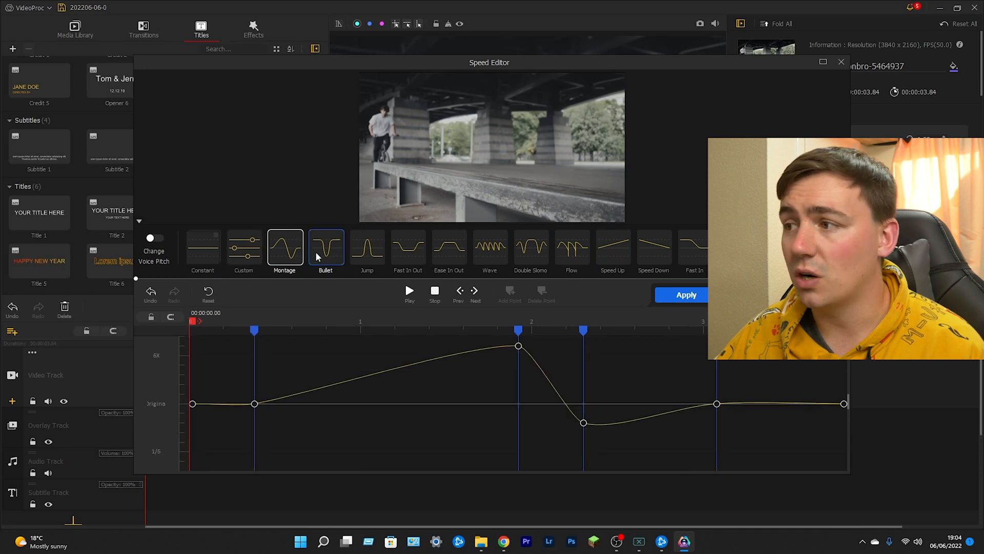
{"action": "left_click", "coordinate": [678, 296]}
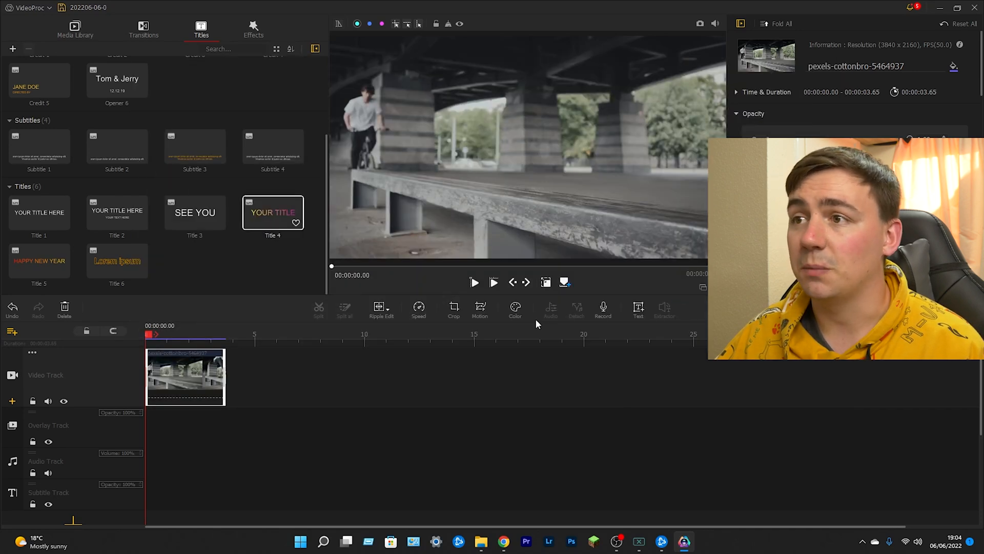
{"action": "key", "text": "space"}
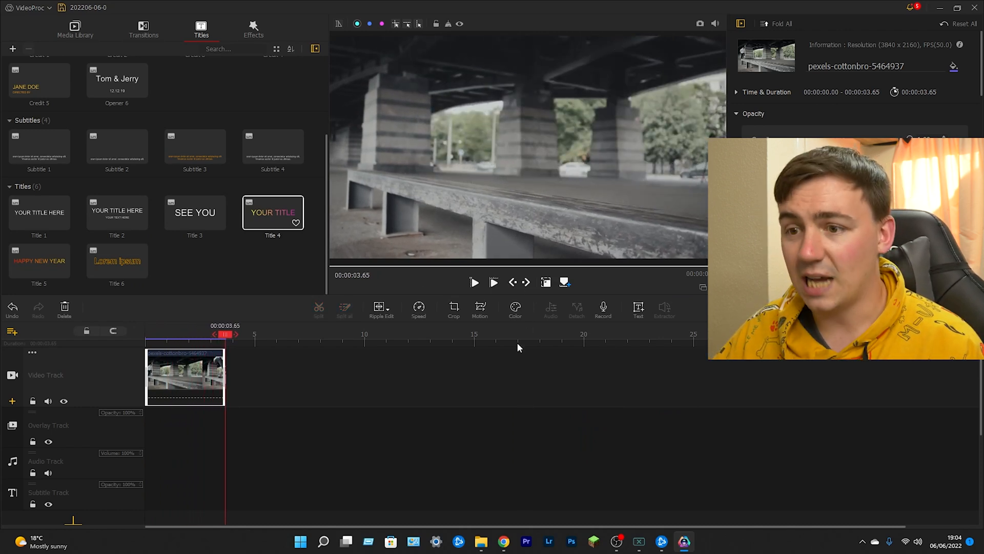
{"action": "key", "text": "ctrl+z"}
- Rewind the sequence to the start and try the Speed Down and Speed Up presets on the clip, previewing them in the Speed Editor
{"action": "left_click_drag", "start_coordinate": [189, 326], "coordinate": [134, 338]}
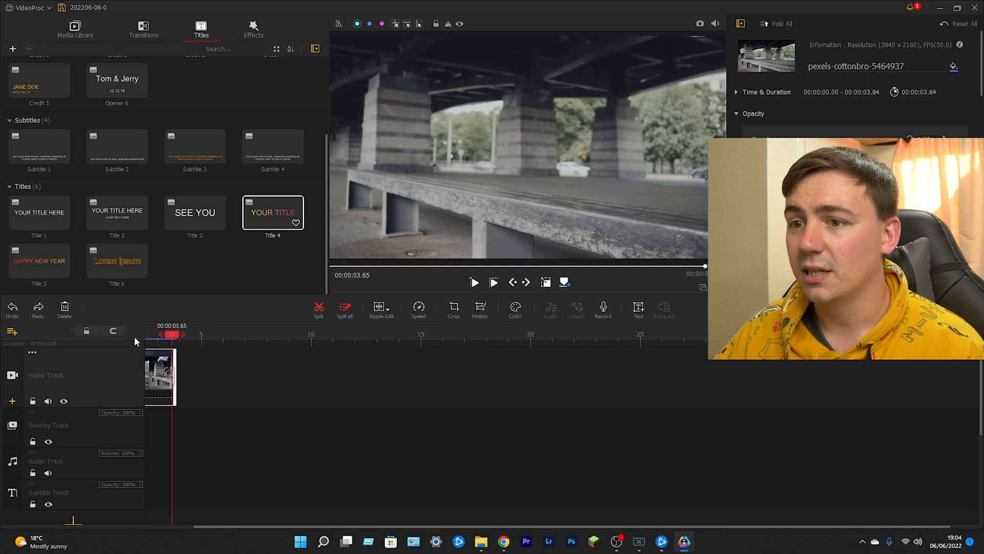
{"action": "left_click", "coordinate": [223, 340]}
{"action": "left_click_drag", "start_coordinate": [238, 526], "coordinate": [188, 527]}
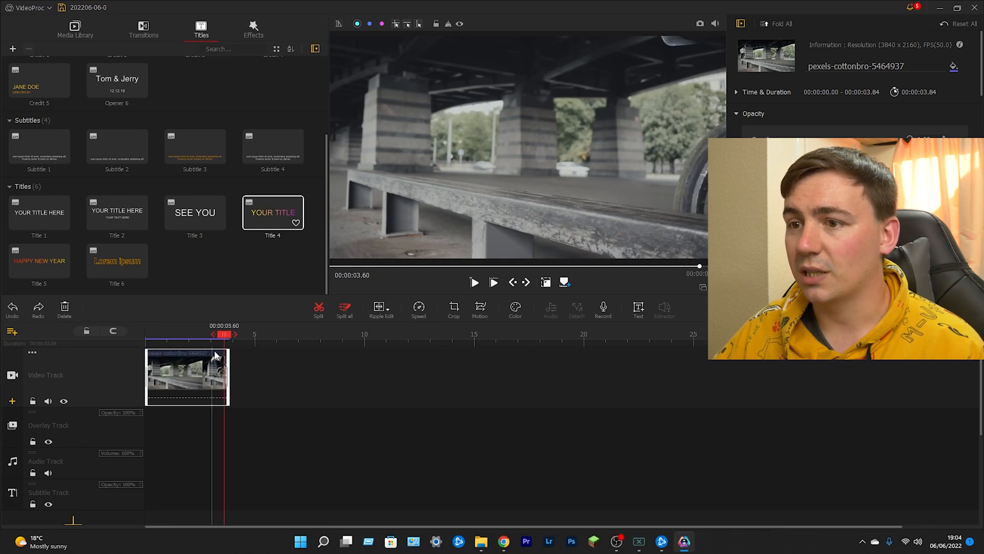
{"action": "left_click_drag", "start_coordinate": [224, 335], "coordinate": [145, 335]}
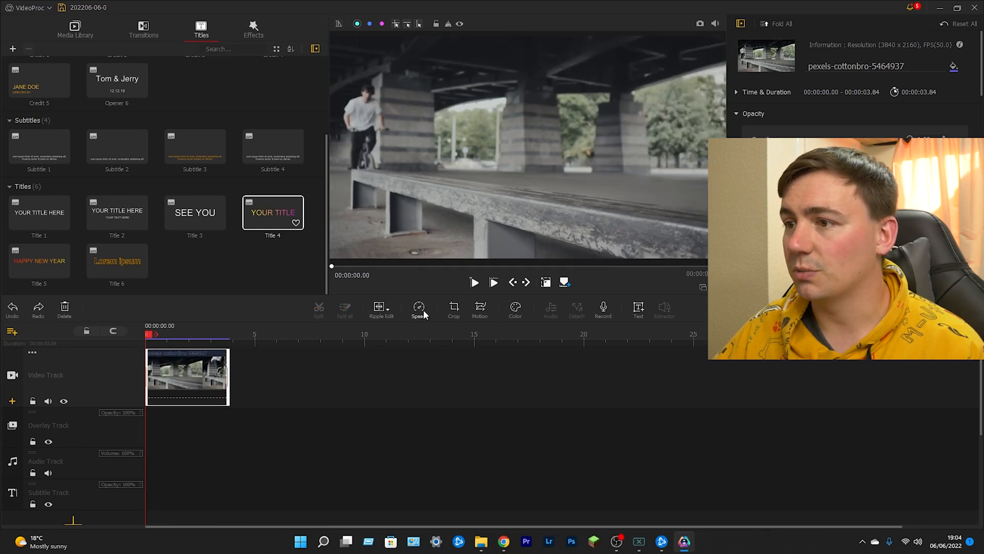
{"action": "left_click", "coordinate": [423, 309]}
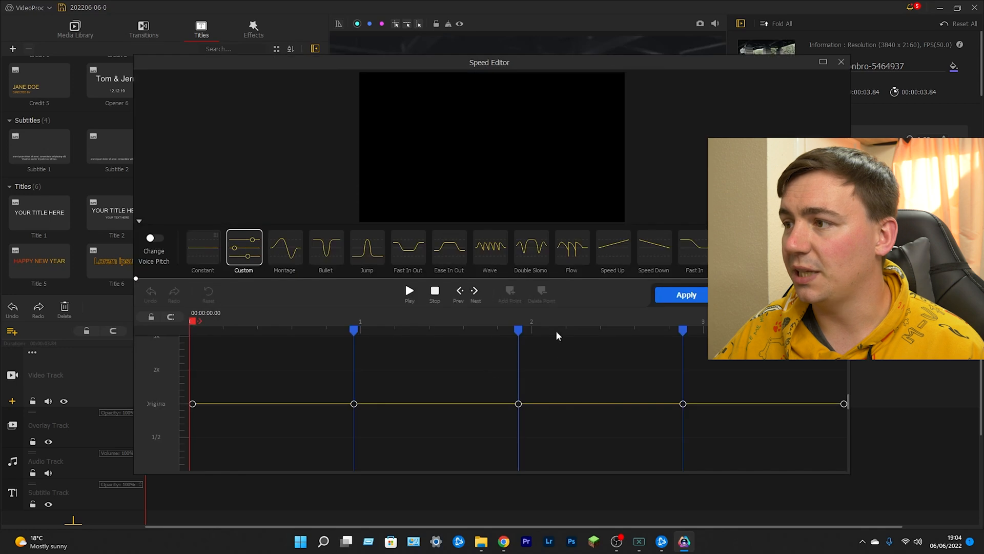
{"action": "left_click", "coordinate": [646, 245]}
{"action": "key", "text": "space"}
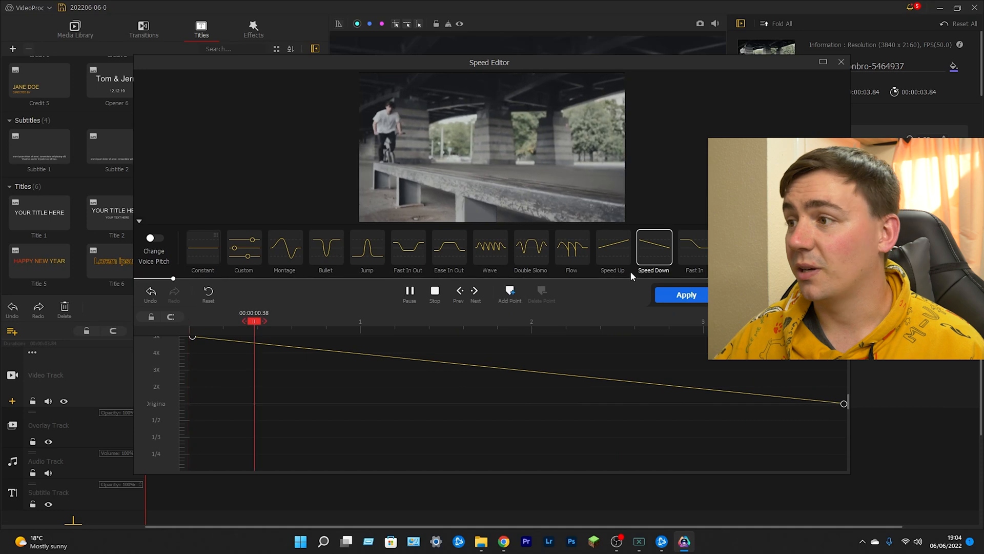
{"action": "left_click", "coordinate": [607, 241]}
{"action": "key", "text": "space"}
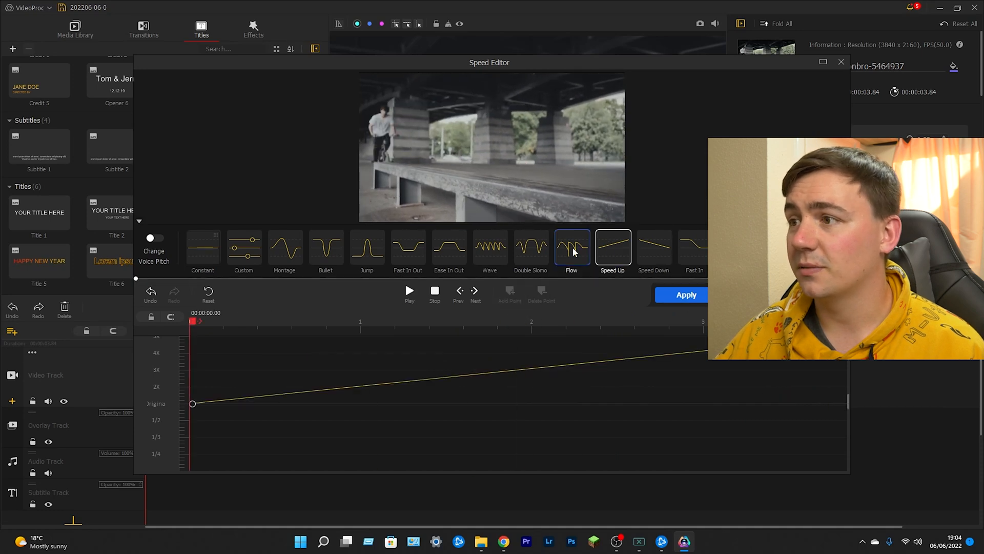
- Try the Flow speed preset, lower its first curve point to about 1/11 speed and play the result from the start
{"action": "left_click", "coordinate": [575, 249]}
{"action": "key", "text": "space"}
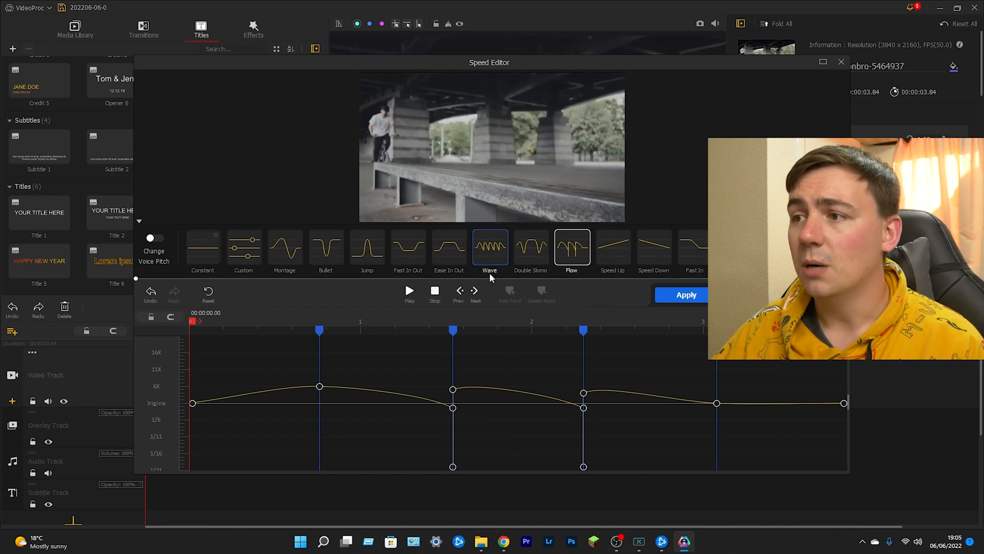
{"action": "mouse_move", "coordinate": [320, 388]}
{"action": "left_mouse_down"}
{"action": "mouse_move", "coordinate": [328, 348]}
{"action": "mouse_move", "coordinate": [330, 450]}
{"action": "mouse_move", "coordinate": [330, 344]}
{"action": "mouse_move", "coordinate": [319, 369]}
{"action": "mouse_move", "coordinate": [319, 440]}
{"action": "left_mouse_up"}
{"action": "key", "text": "space"}
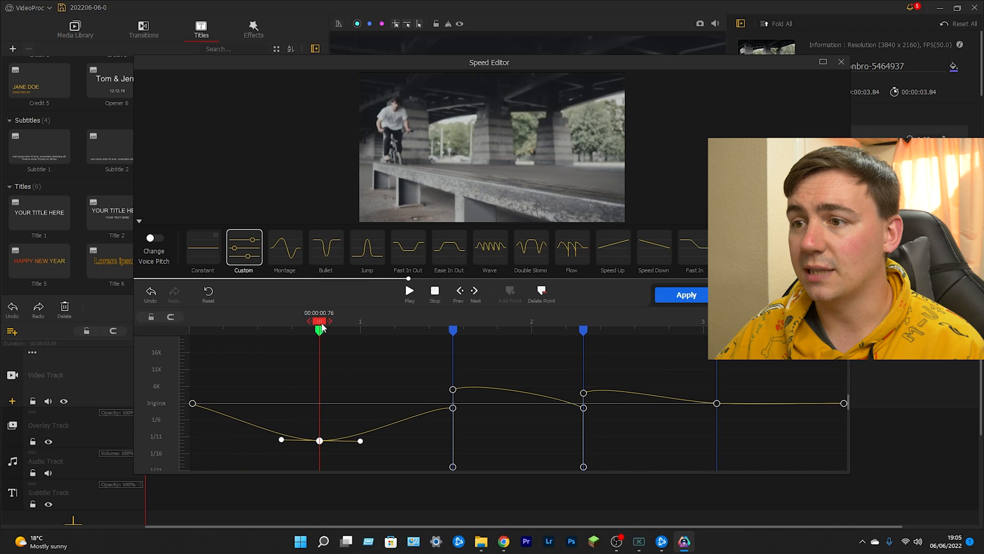
{"action": "left_click_drag", "start_coordinate": [320, 322], "coordinate": [172, 318]}
{"action": "key", "text": "space"}
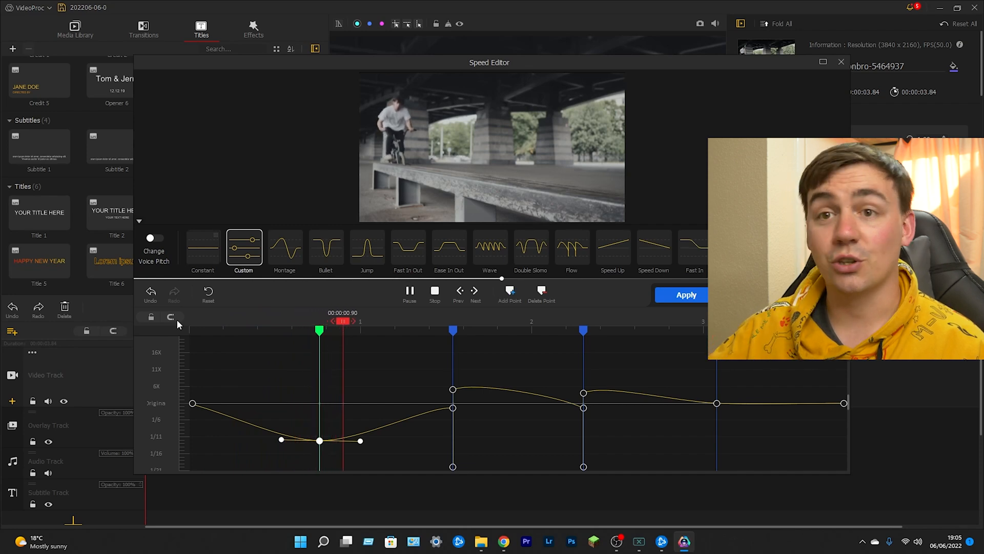
{"action": "key", "text": "space"}
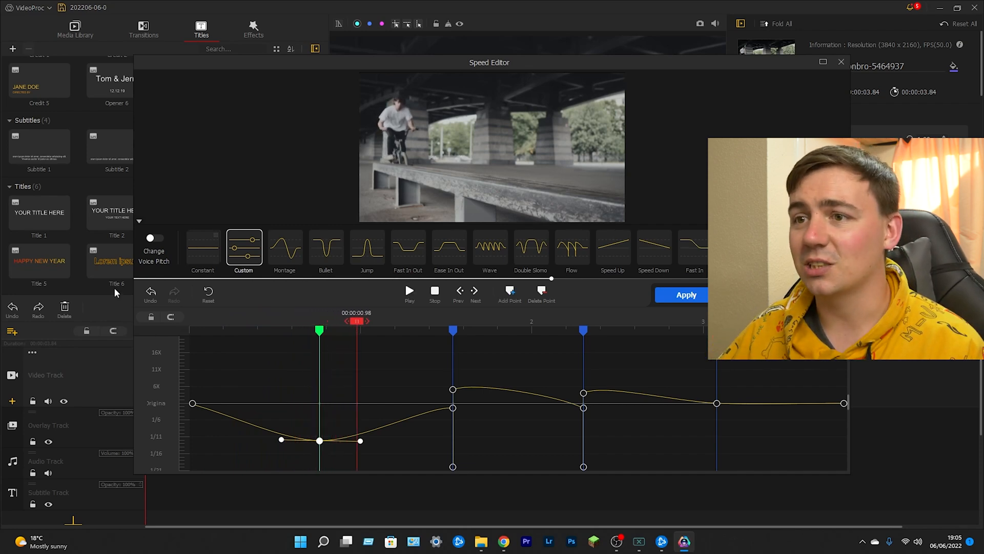
- Try constant speeds of 4X and 1/8 on the clip and preview them
{"action": "mouse_move", "coordinate": [203, 248]}
{"action": "left_click", "coordinate": [400, 200]}
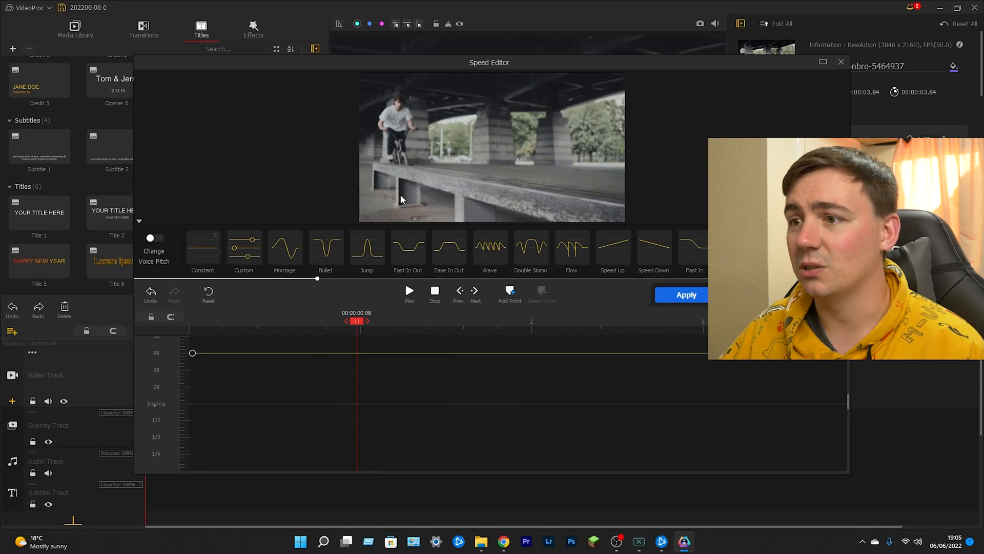
{"action": "mouse_move", "coordinate": [203, 248]}
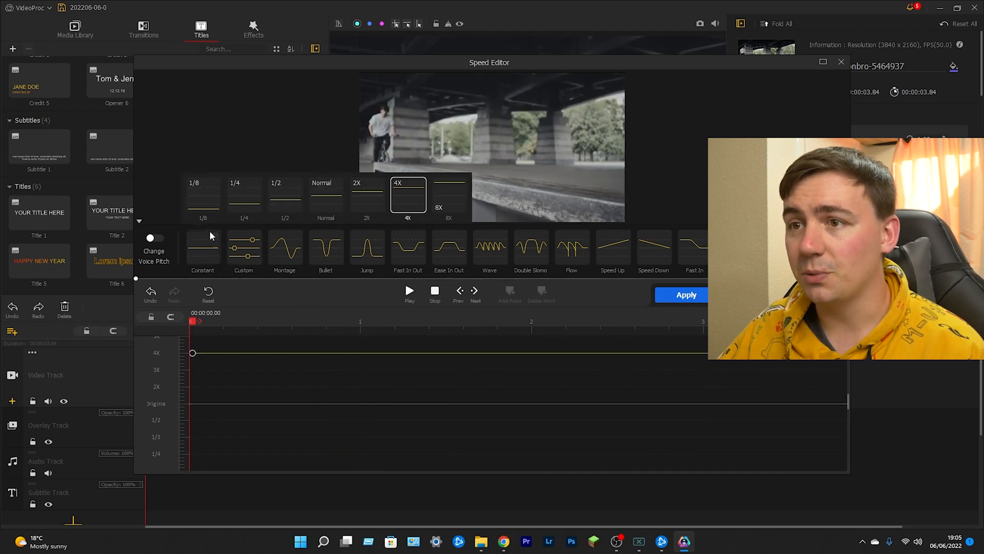
{"action": "left_click", "coordinate": [198, 197]}
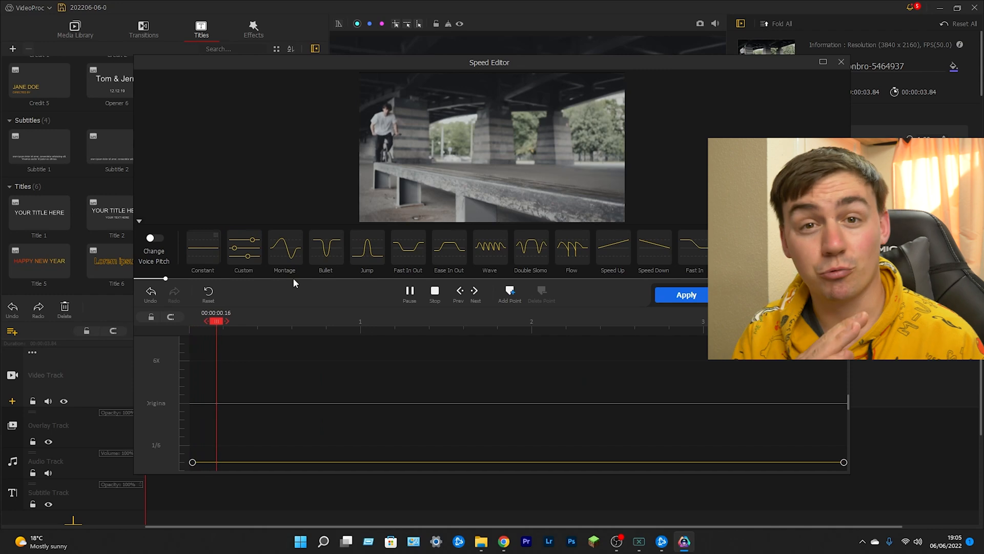
{"action": "key", "text": "space"}
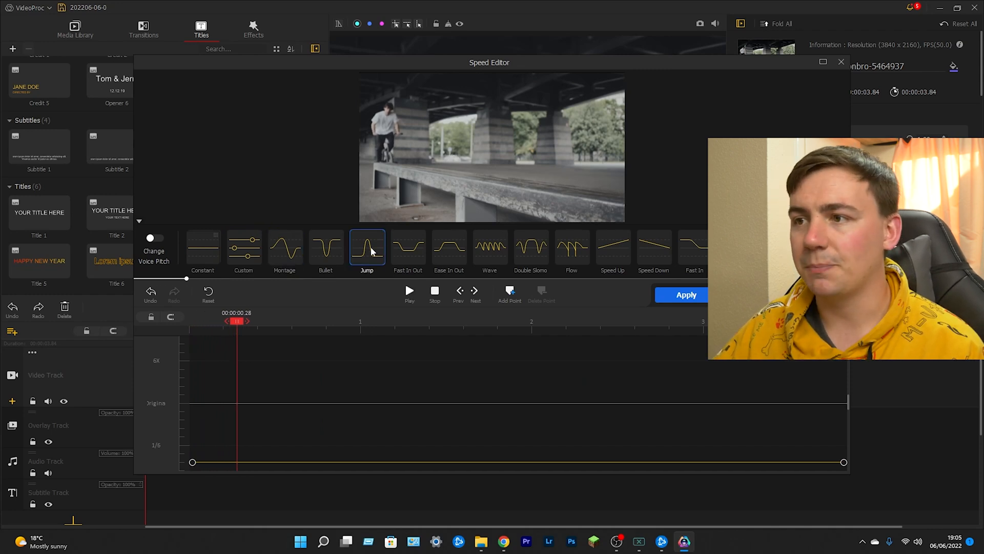
- Try the Fast In Out and Bullet speed presets on the clip and scrub through the preview
{"action": "left_click", "coordinate": [397, 269]}
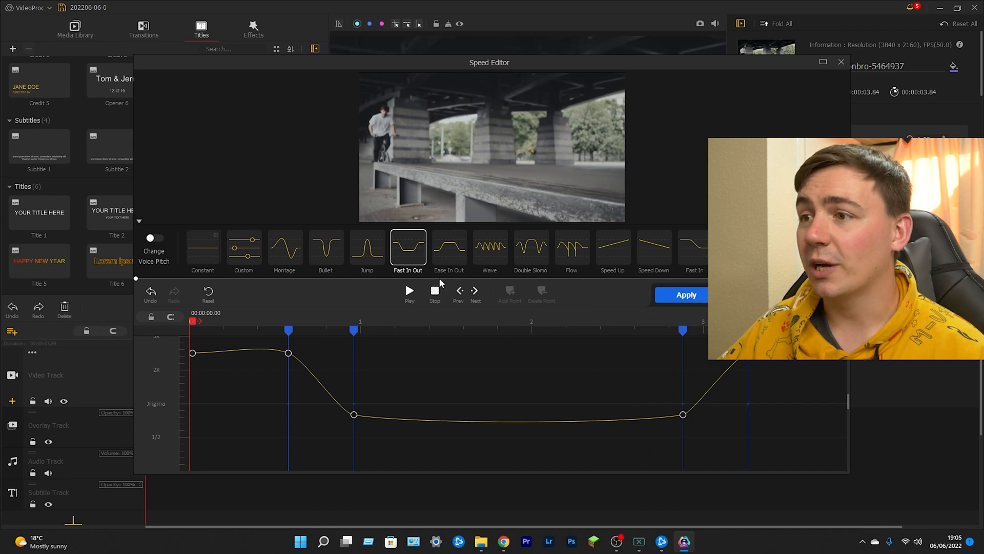
{"action": "left_click_drag", "start_coordinate": [137, 279], "coordinate": [205, 298]}
{"action": "left_click", "coordinate": [328, 257]}
- Try the Custom speed curve with its first point moved to 0.86 s, and close the Speed Editor without applying
{"action": "left_click", "coordinate": [251, 256]}
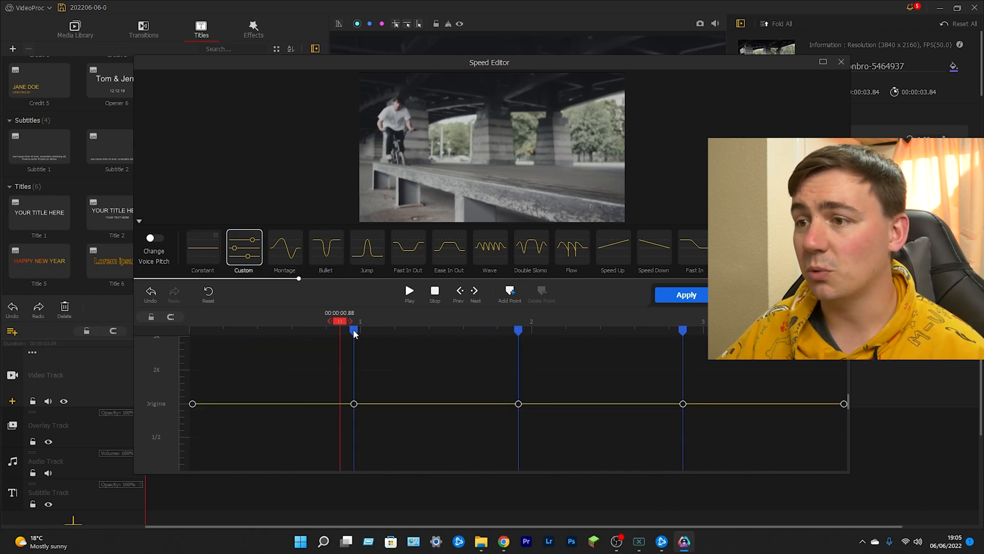
{"action": "left_click_drag", "start_coordinate": [354, 330], "coordinate": [336, 329]}
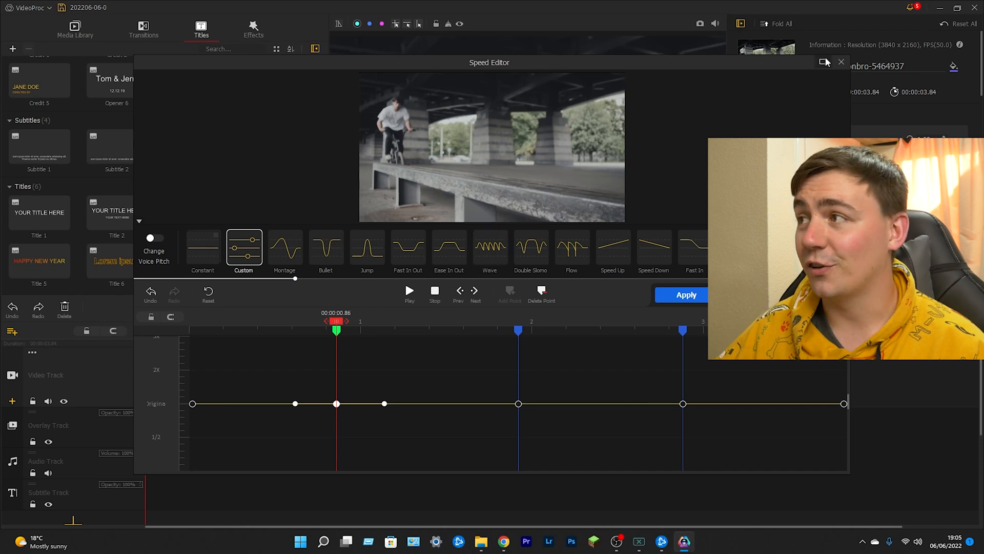
{"action": "left_click", "coordinate": [841, 62]}
{"action": "left_click", "coordinate": [314, 346]}
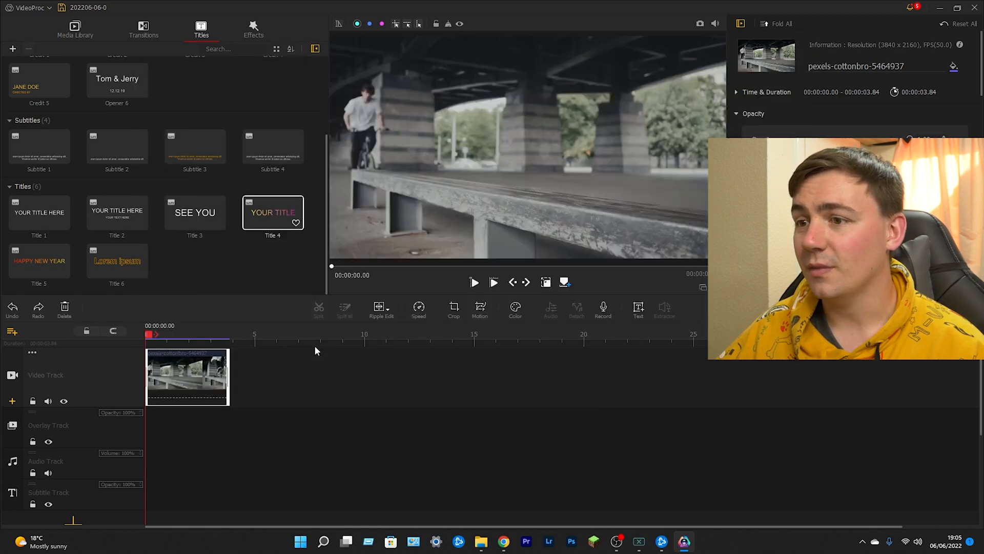
- Add the clip pexels-cottonbro-5445885 to the video track after the existing clip and play it
{"action": "left_click", "coordinate": [75, 30]}
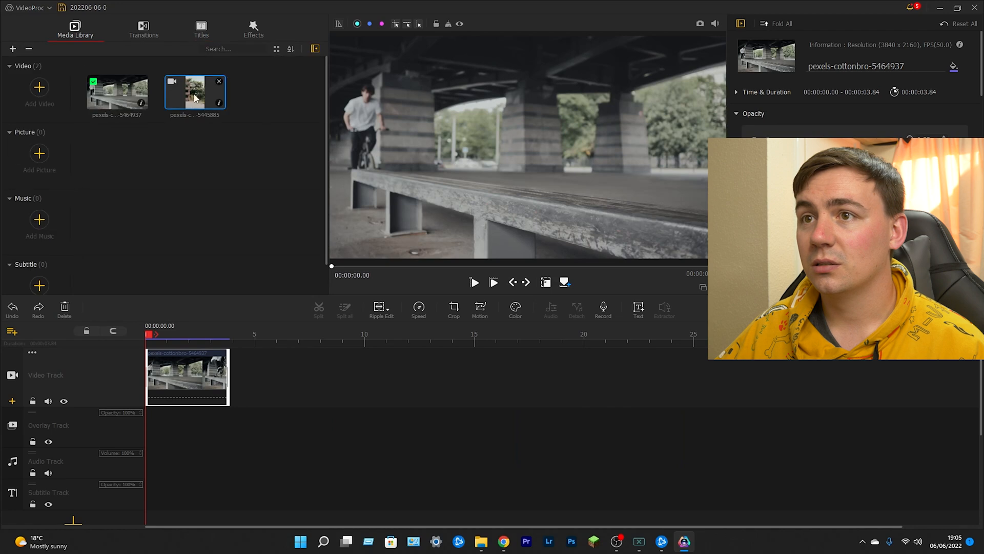
{"action": "left_click_drag", "start_coordinate": [195, 97], "coordinate": [318, 376]}
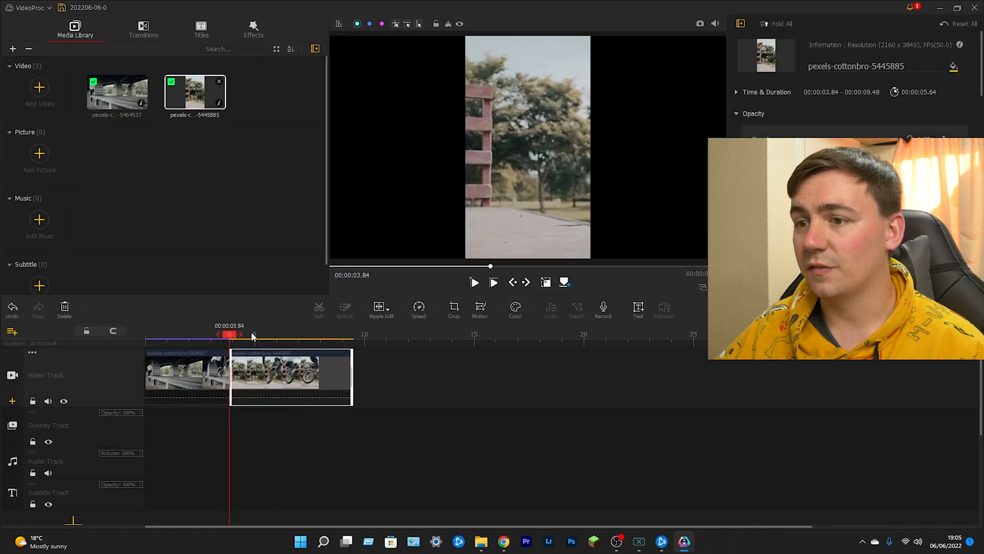
{"action": "key", "text": "space"}
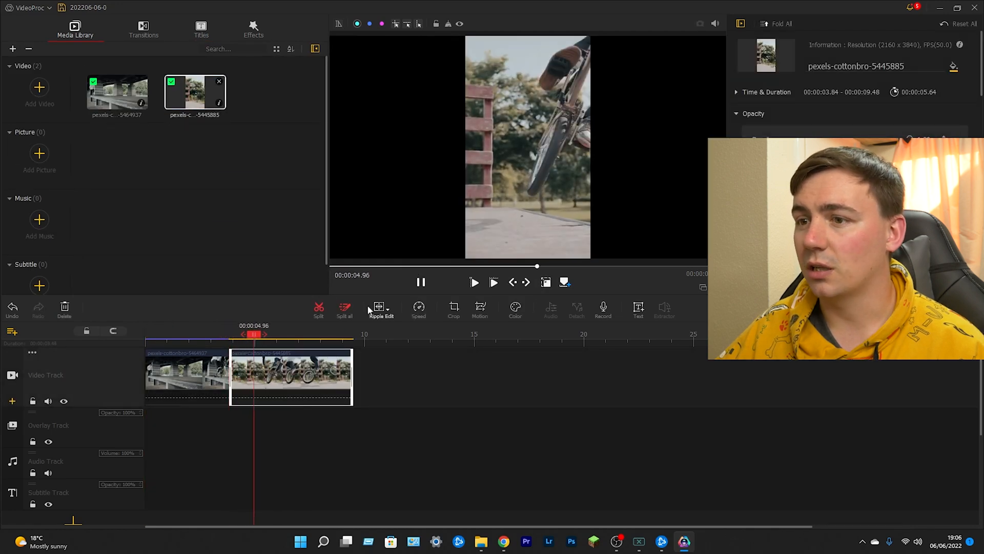
- Delete the clip pexels-cottonbro-5464937 from the start of the video track and briefly play the remaining clip
{"action": "left_click", "coordinate": [195, 376]}
{"action": "key", "text": "Delete"}
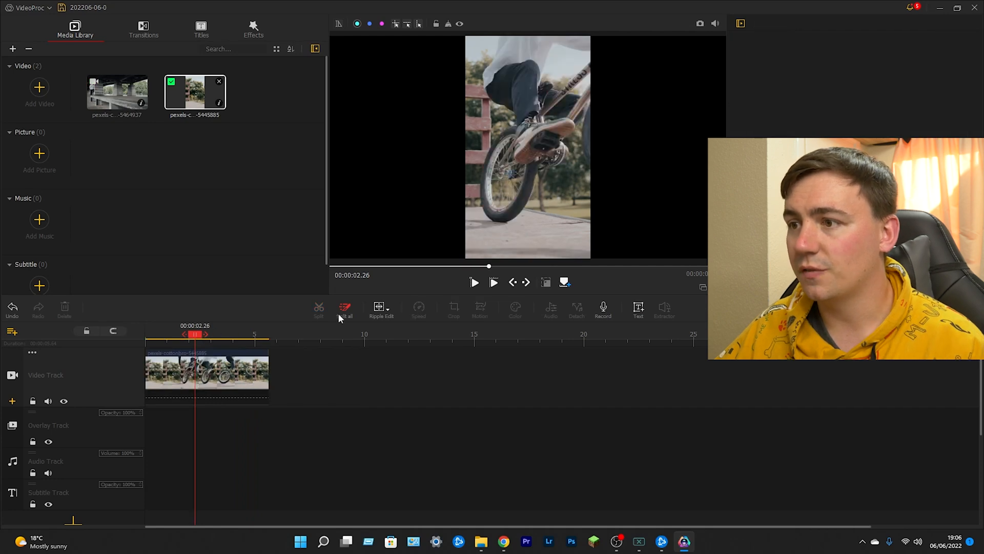
{"action": "key", "text": "space"}
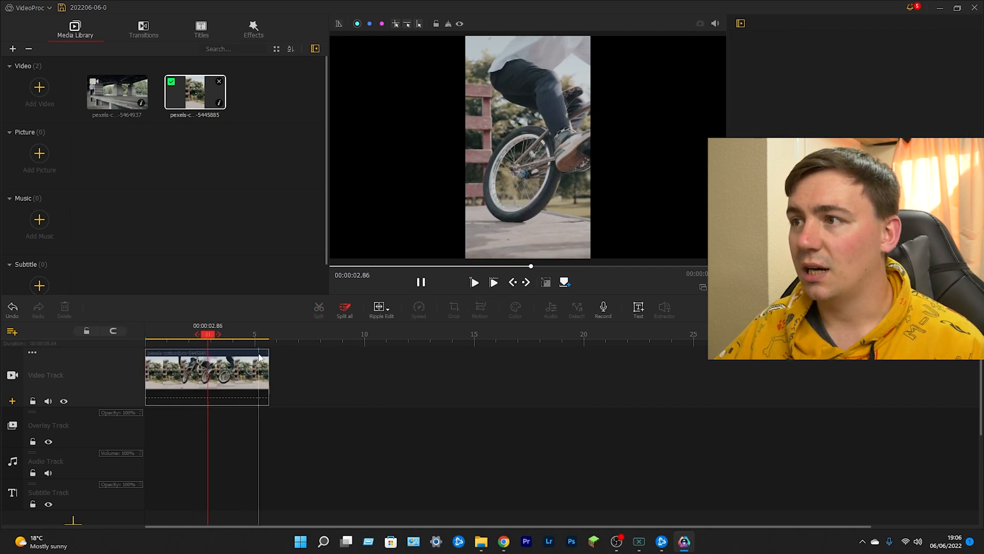
{"action": "key", "text": "space"}
- Add the Magnifier effect at the start of the timeline under the clip and preview it in full screen
{"action": "left_click", "coordinate": [252, 31]}
{"action": "scroll", "coordinate": [205, 229], "scroll_direction": "down", "scroll_amount": 3}
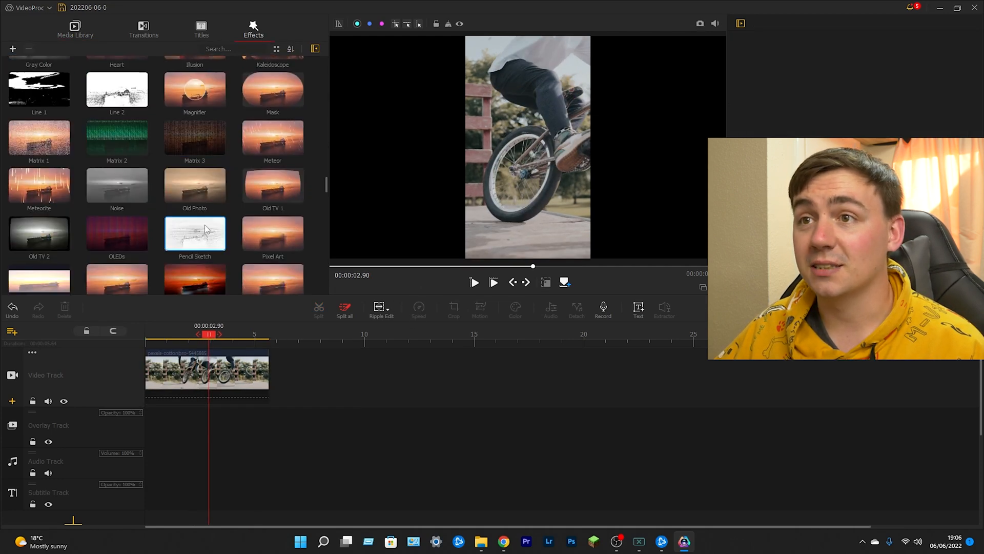
{"action": "left_click_drag", "start_coordinate": [194, 90], "coordinate": [159, 400]}
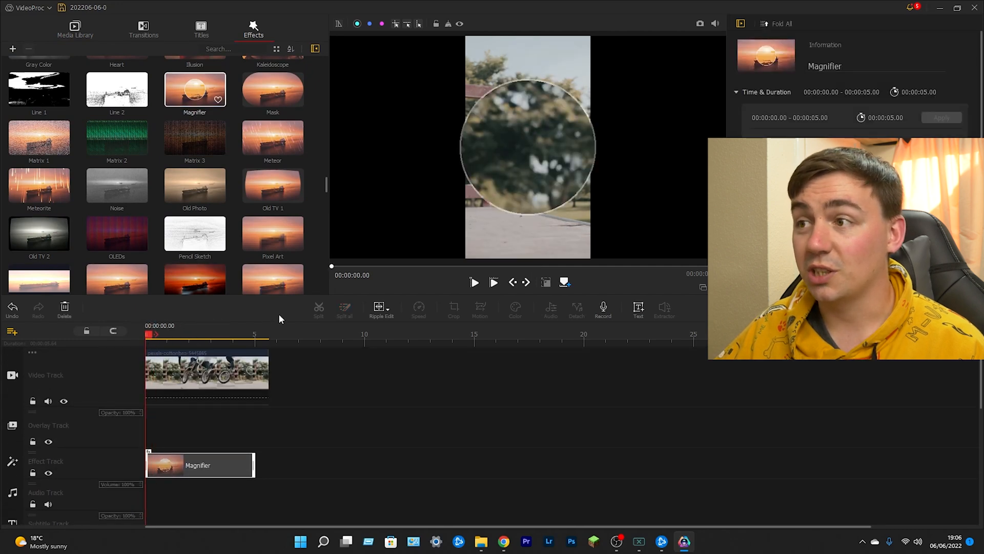
{"action": "left_click", "coordinate": [718, 287]}
{"action": "key", "text": "space"}
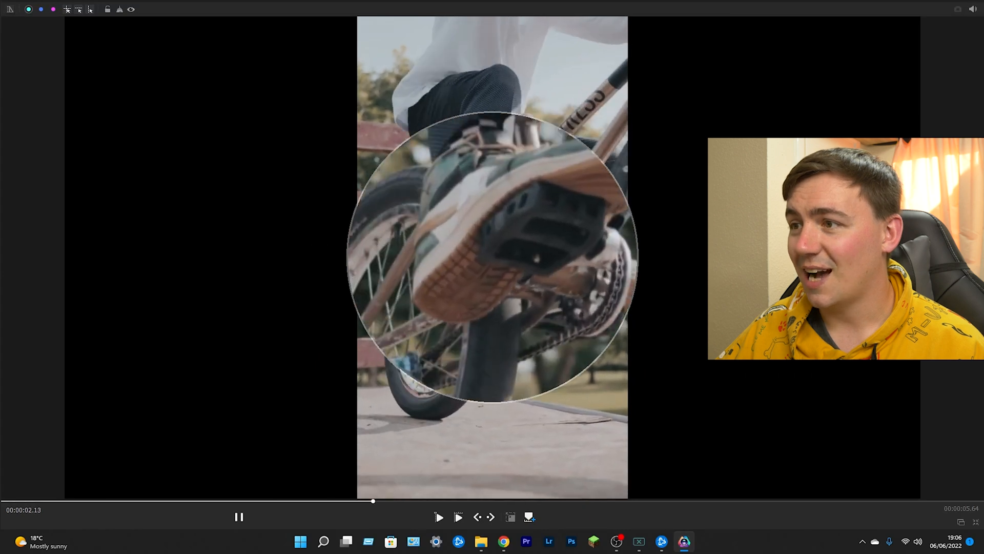
{"action": "key", "text": "space"}
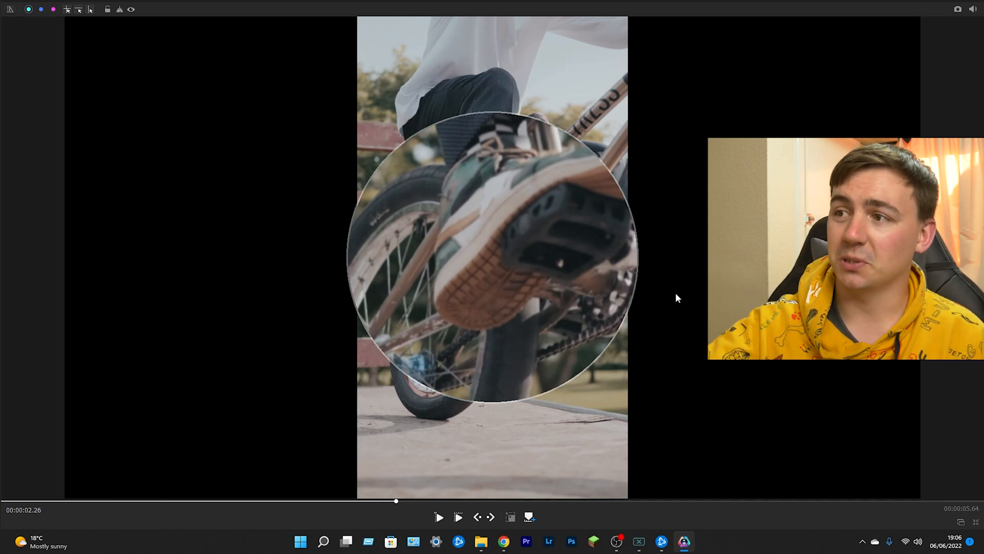
{"action": "key", "text": "space"}
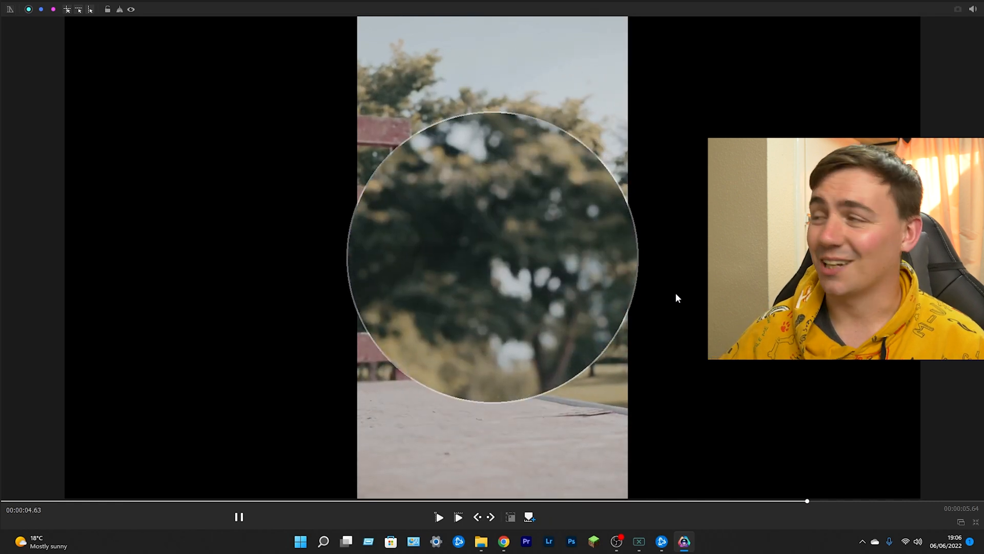
{"action": "key", "text": "Escape"}
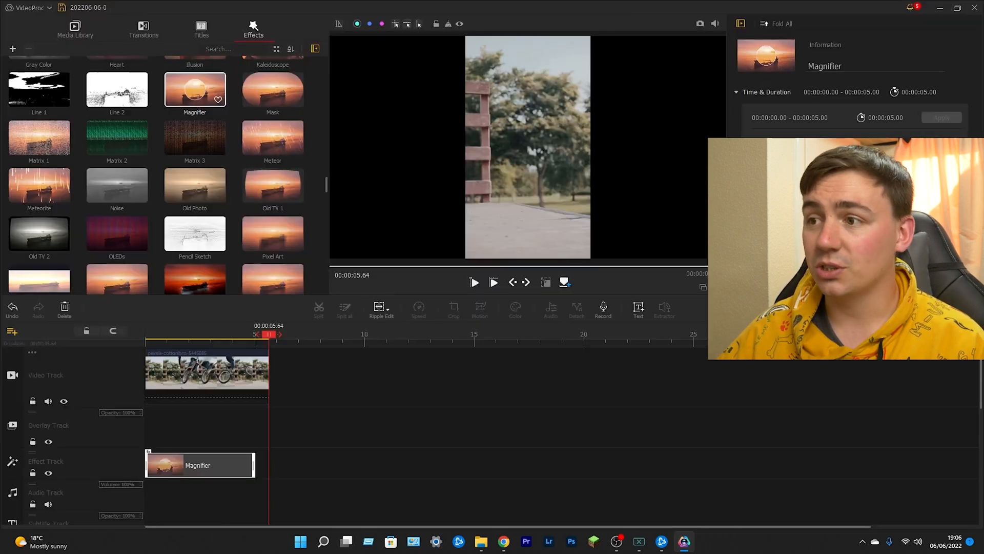
- Shorten the Magnifier effect to run from 1.30 s to 4.36 s and play the sequence from the start in full screen
{"action": "left_click_drag", "start_coordinate": [234, 464], "coordinate": [208, 469]}
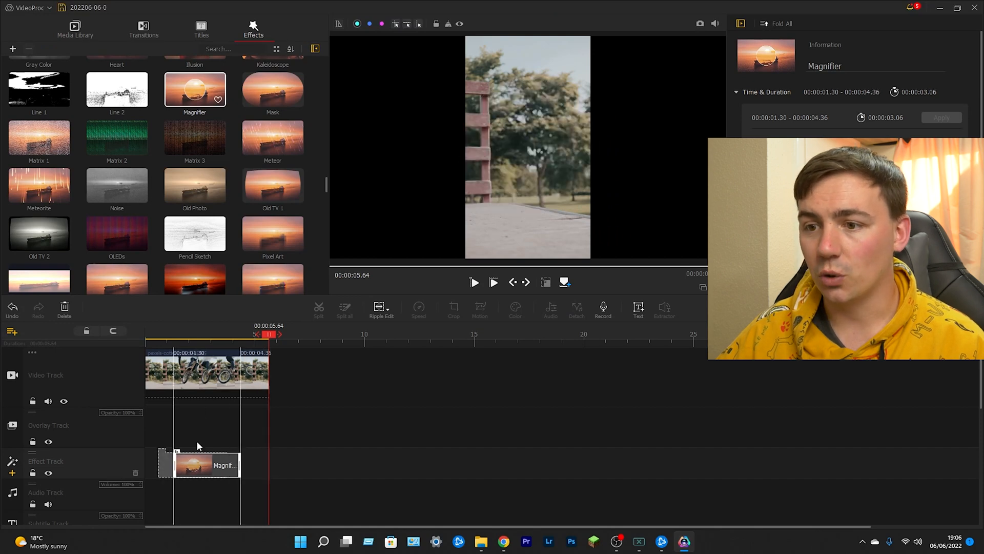
{"action": "left_click_drag", "start_coordinate": [162, 337], "coordinate": [149, 339]}
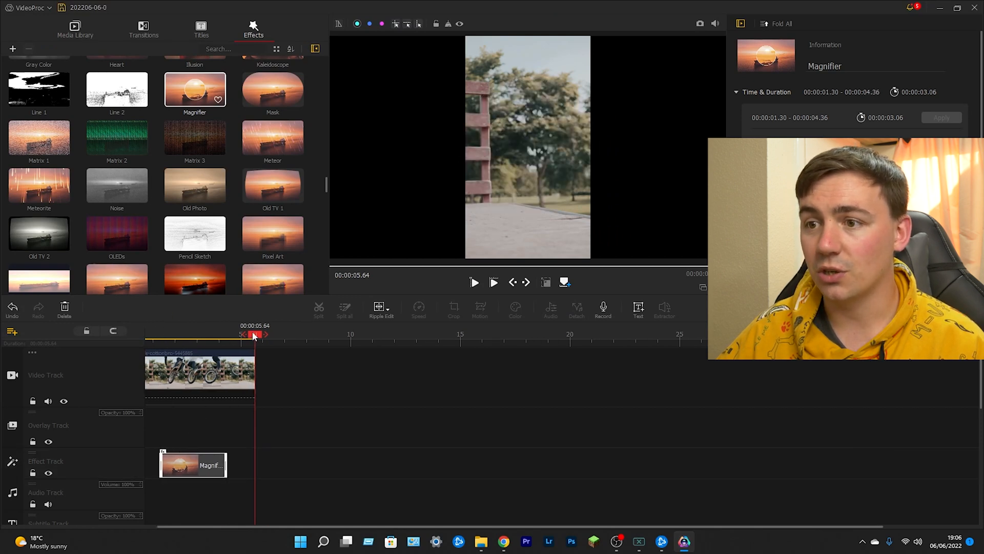
{"action": "left_click_drag", "start_coordinate": [254, 336], "coordinate": [55, 347]}
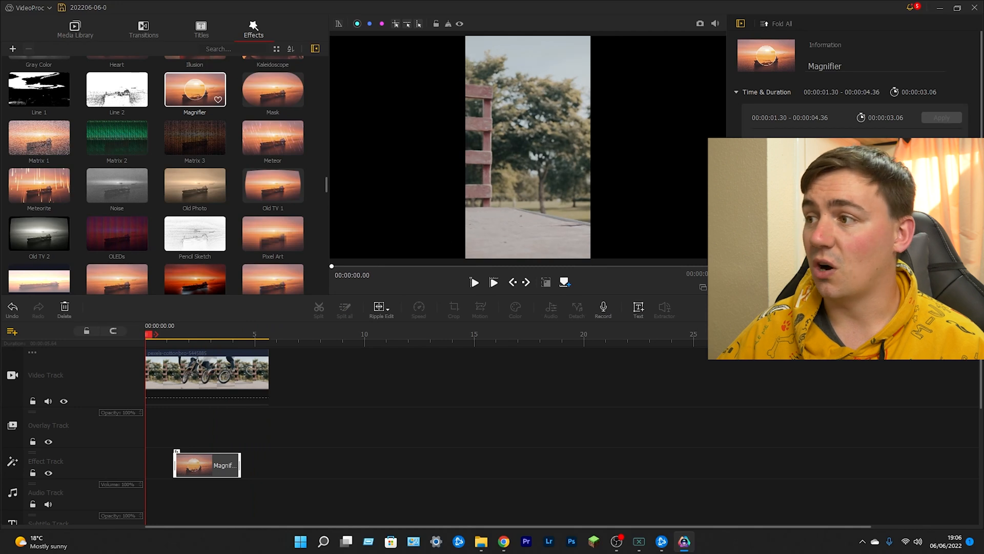
{"action": "left_click", "coordinate": [718, 287]}
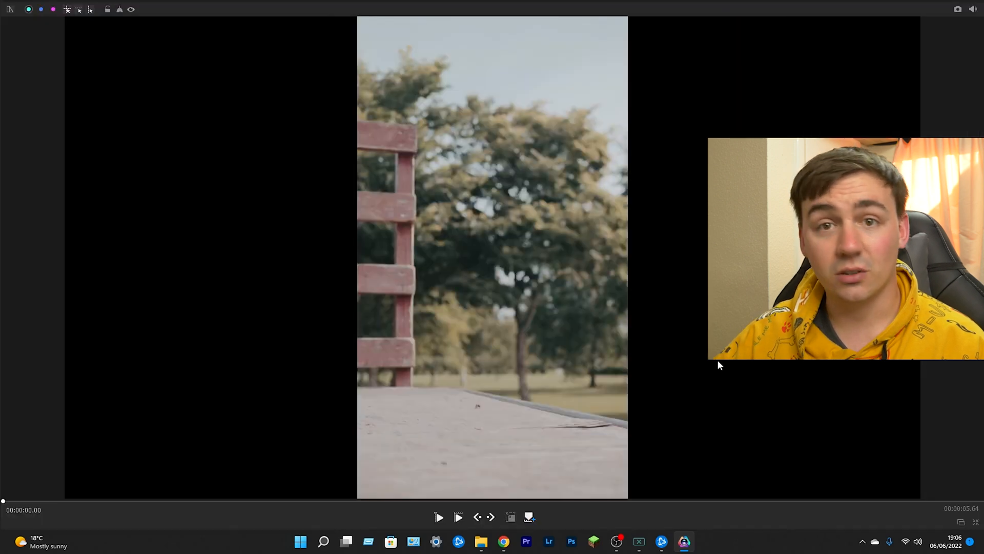
{"action": "key", "text": "space"}
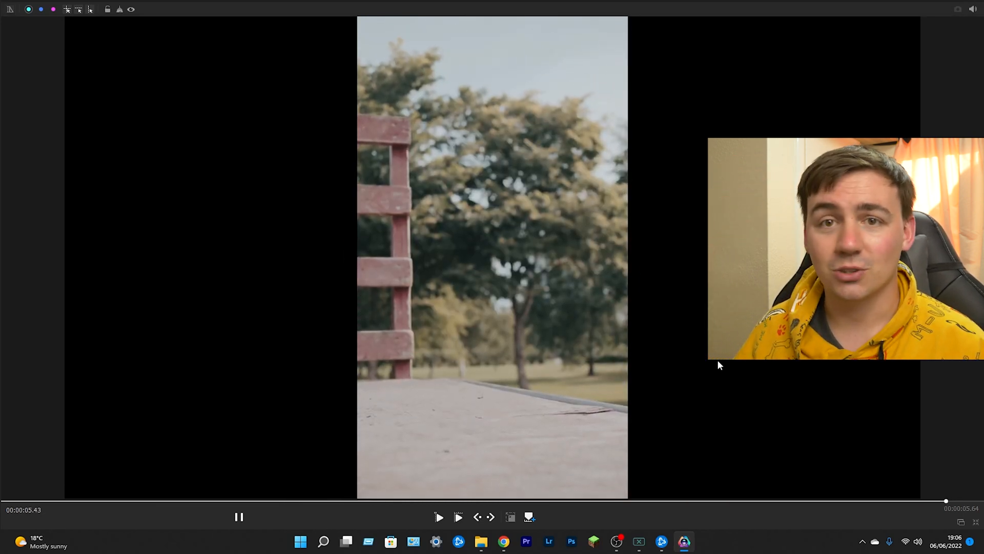
{"action": "left_click", "coordinate": [961, 521]}
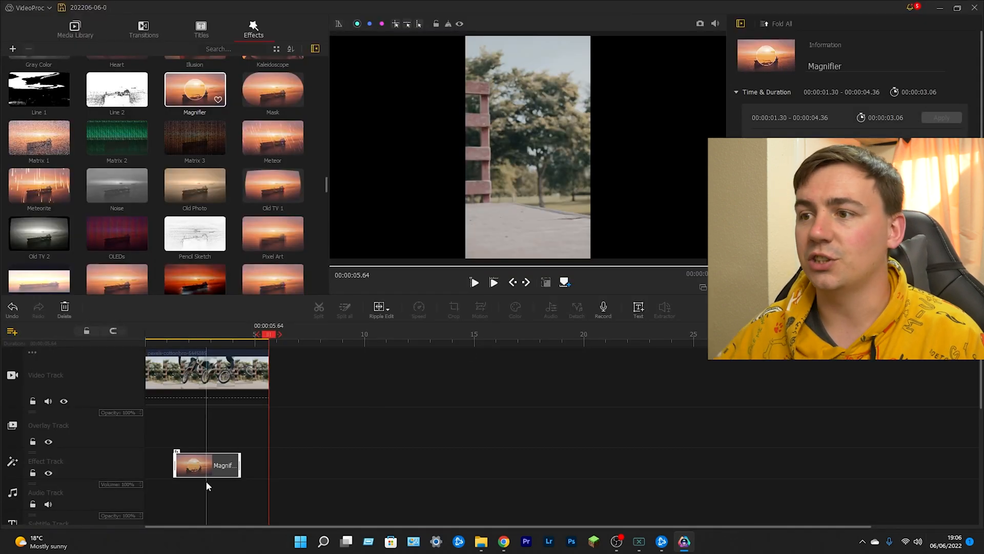
- Clear the timeline by deleting the Magnifier effect and the remaining clip, and go back to the imported media
{"action": "left_click", "coordinate": [226, 464]}
{"action": "key", "text": "Delete"}
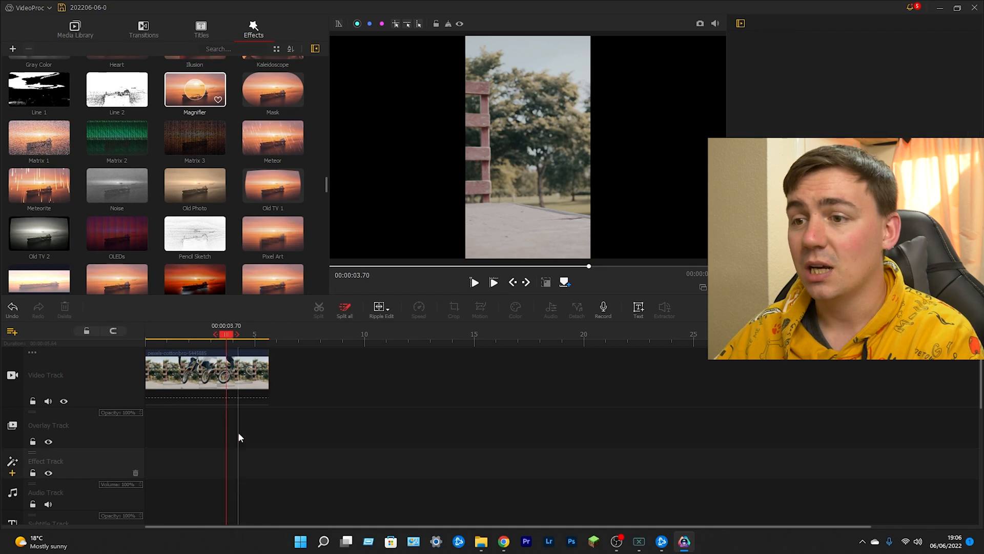
{"action": "left_click", "coordinate": [237, 370]}
{"action": "key", "text": "Delete"}
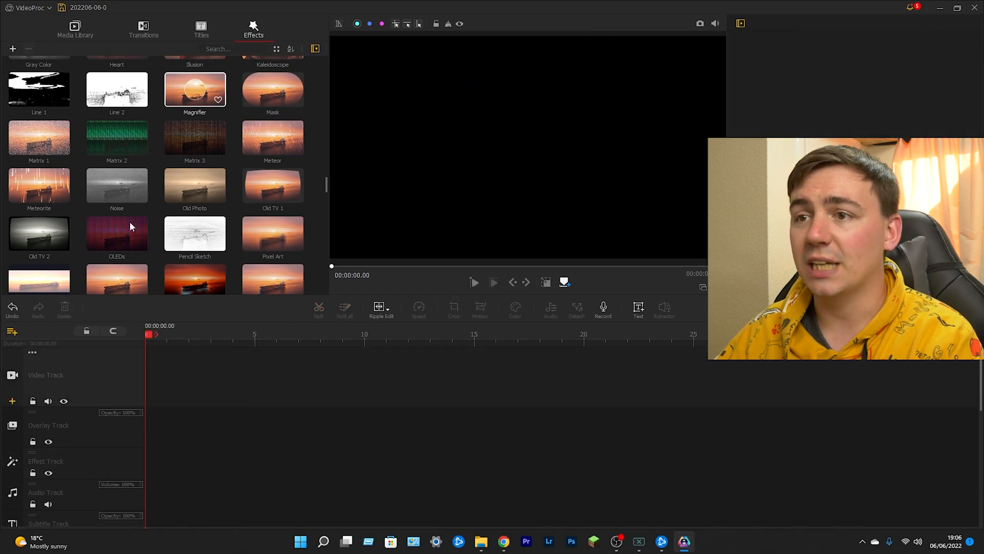
{"action": "left_click", "coordinate": [75, 31]}
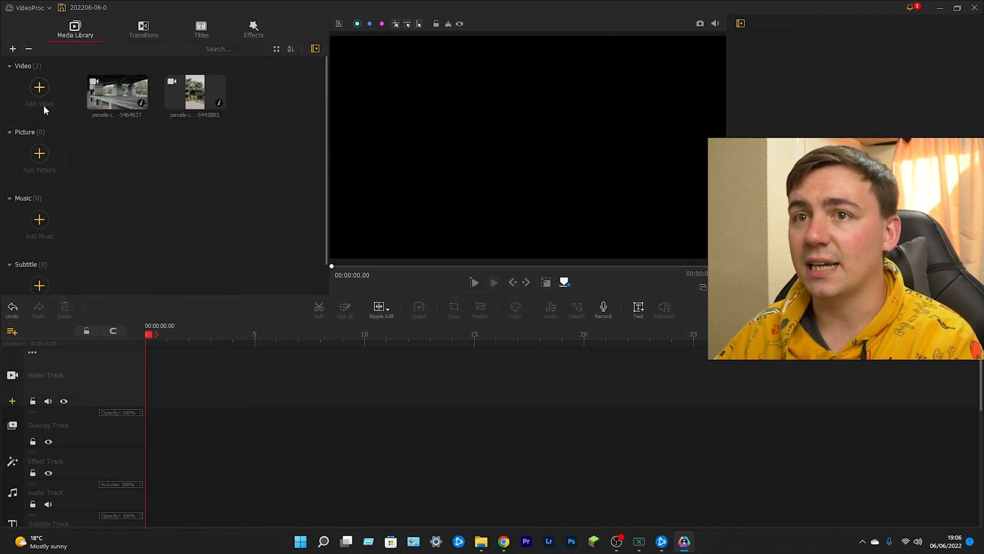